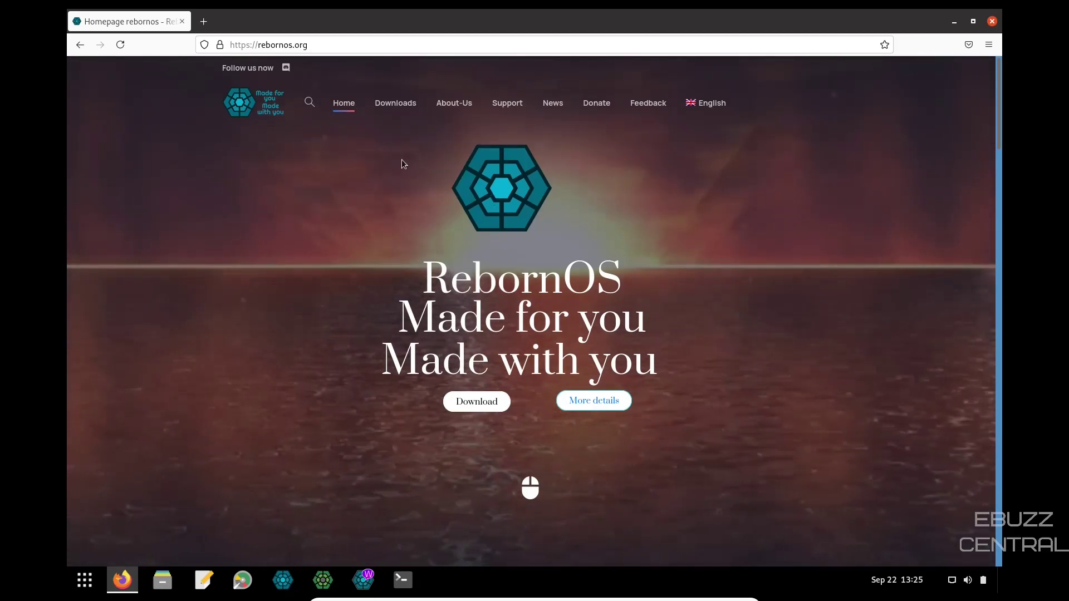
# Scroll the rebornos.org homepage down to the 'The most advanced installer ever!' section
pyautogui.scroll(-5, 587, 394)
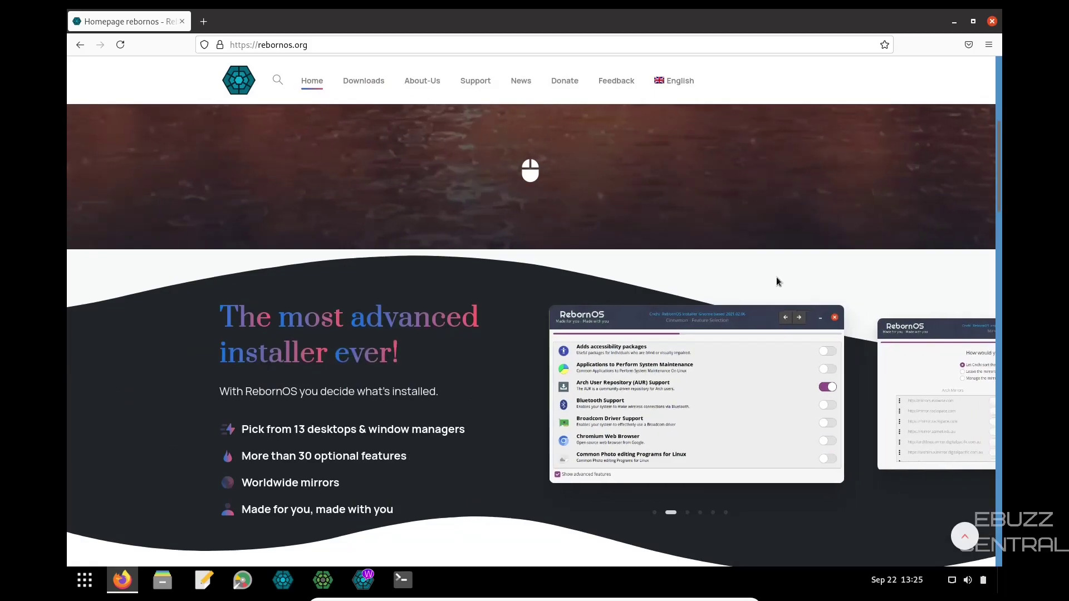
pyautogui.scroll(-2, 775, 273)
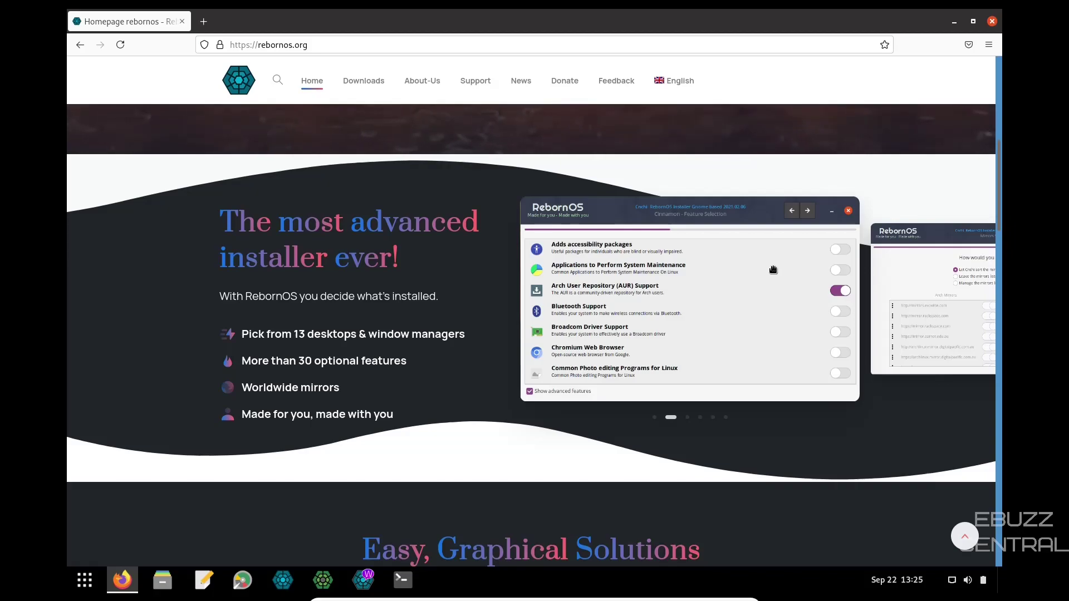
pyautogui.scroll(-3, 754, 277)
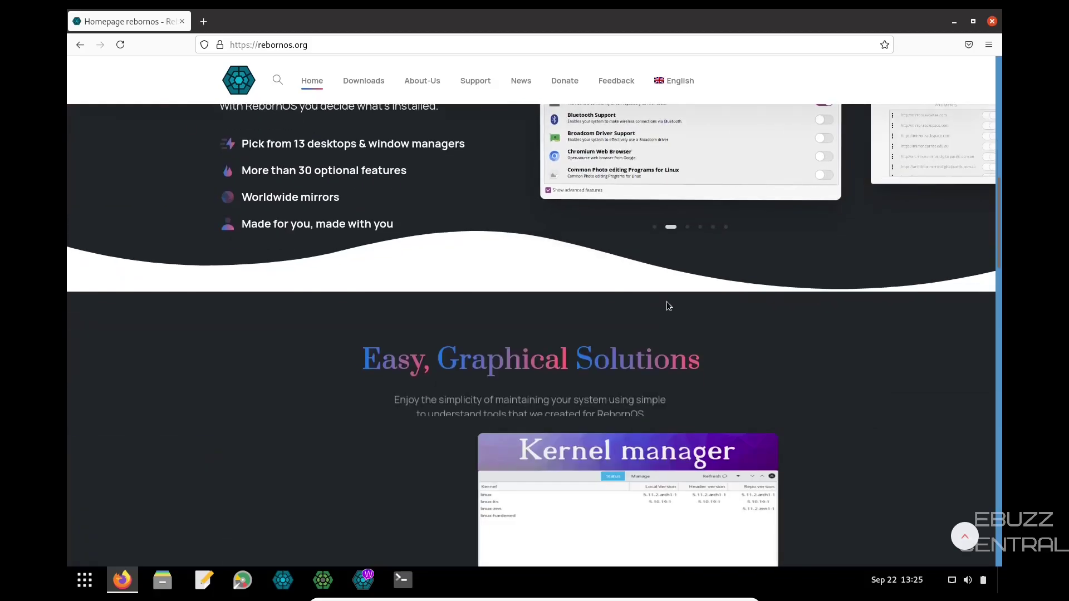
pyautogui.scroll(-2, 669, 301)
pyautogui.scroll(-2, 669, 296)
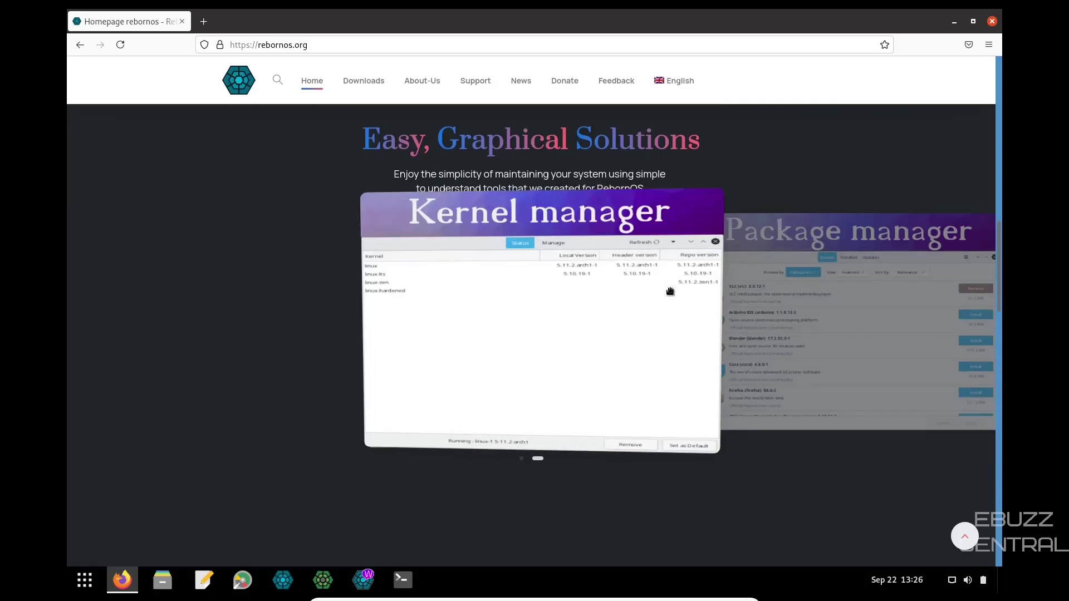
pyautogui.scroll(-1, 670, 292)
pyautogui.scroll(1, 670, 291)
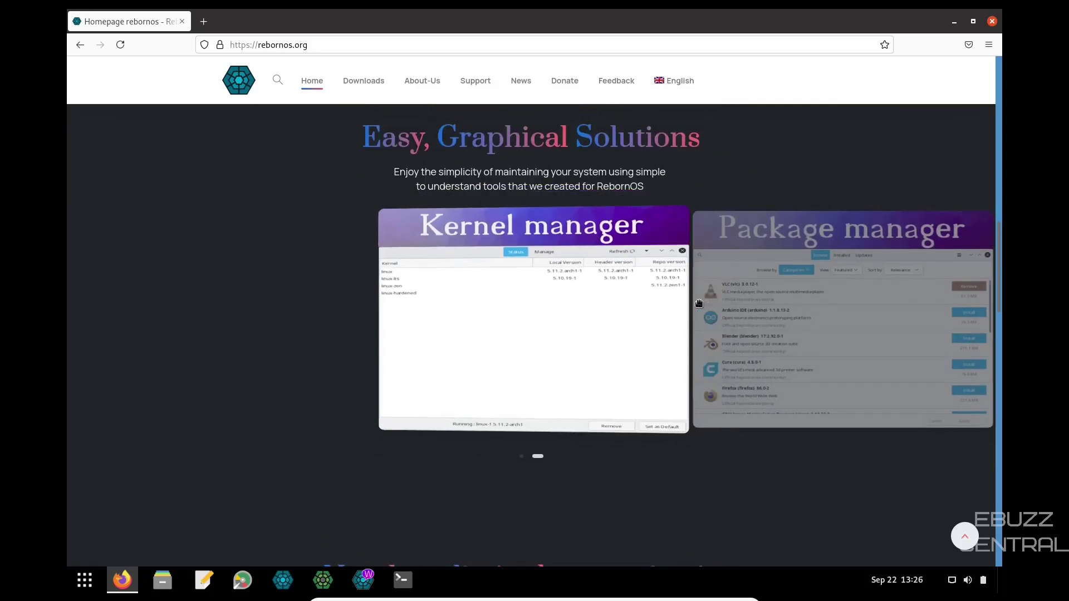
pyautogui.scroll(-3, 630, 316)
pyautogui.scroll(-2, 630, 316)
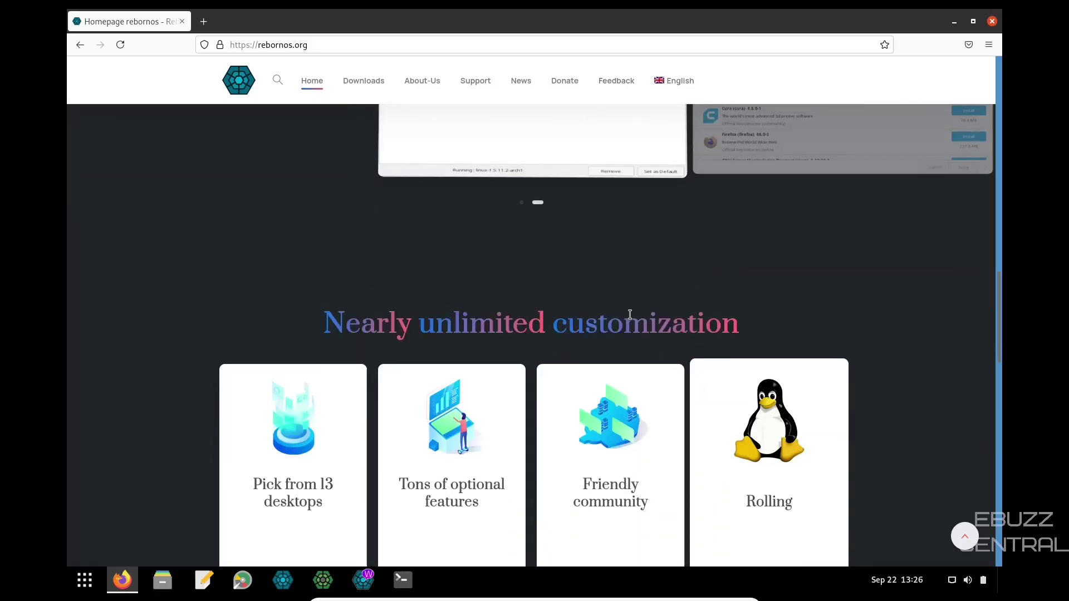
pyautogui.scroll(-1, 629, 315)
pyautogui.scroll(-1, 630, 315)
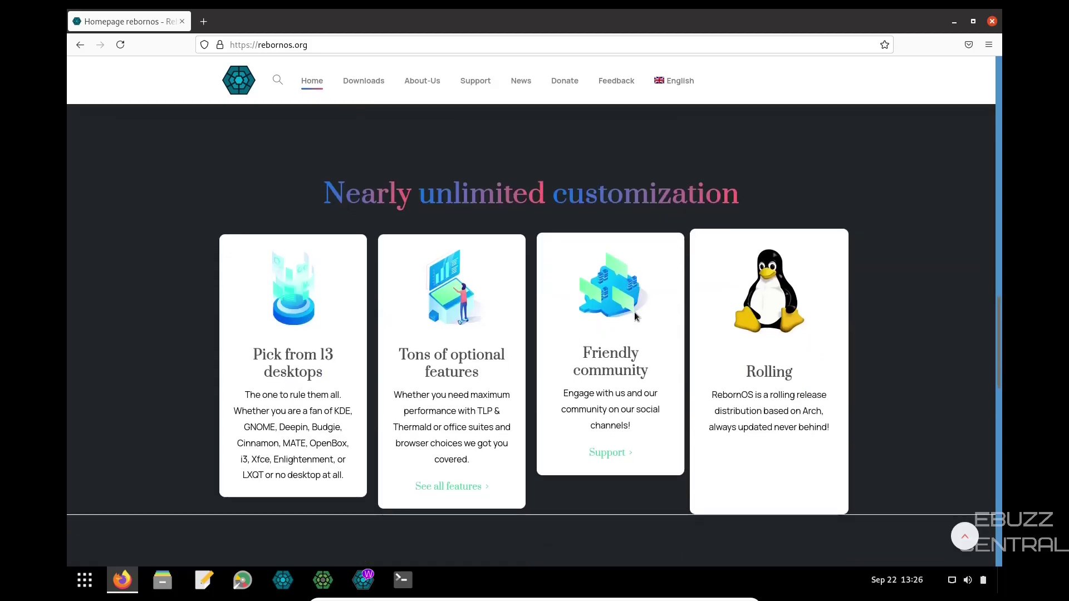
pyautogui.scroll(-1, 635, 316)
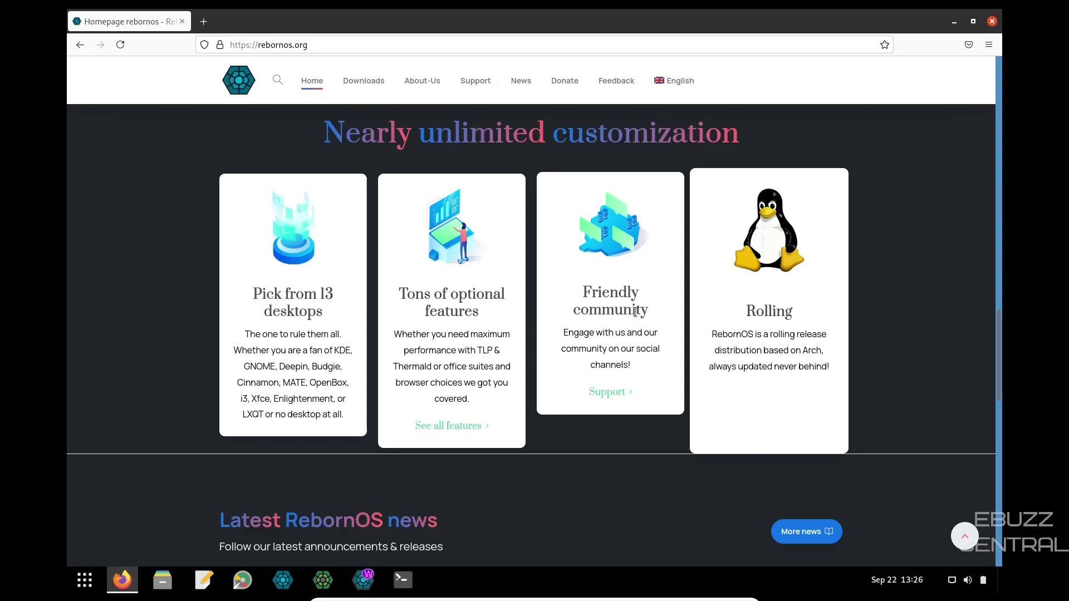
pyautogui.scroll(-2, 639, 315)
pyautogui.scroll(-2, 640, 312)
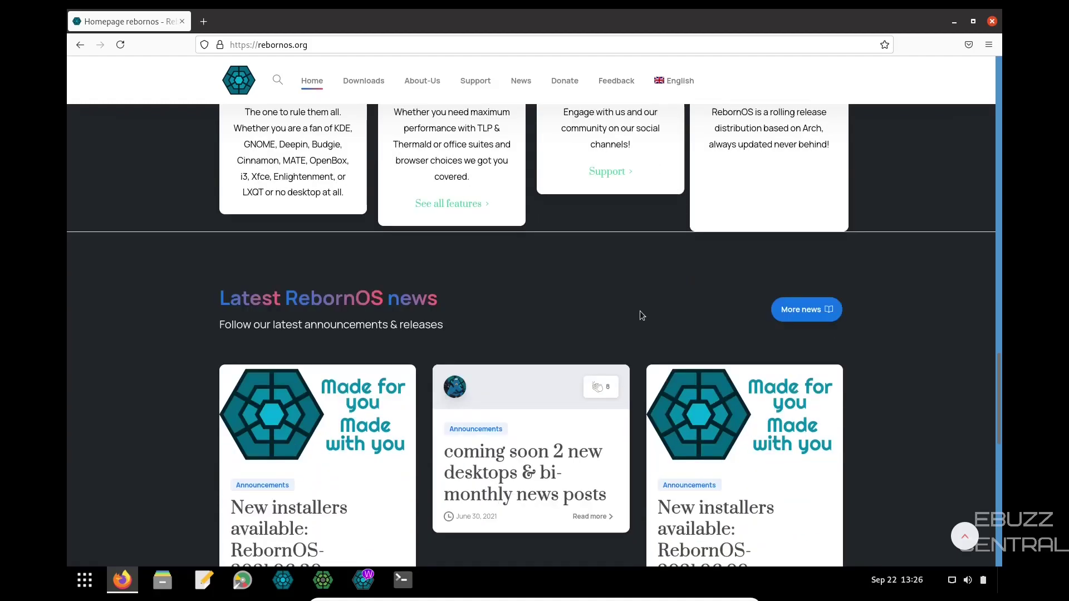
pyautogui.scroll(-3, 639, 313)
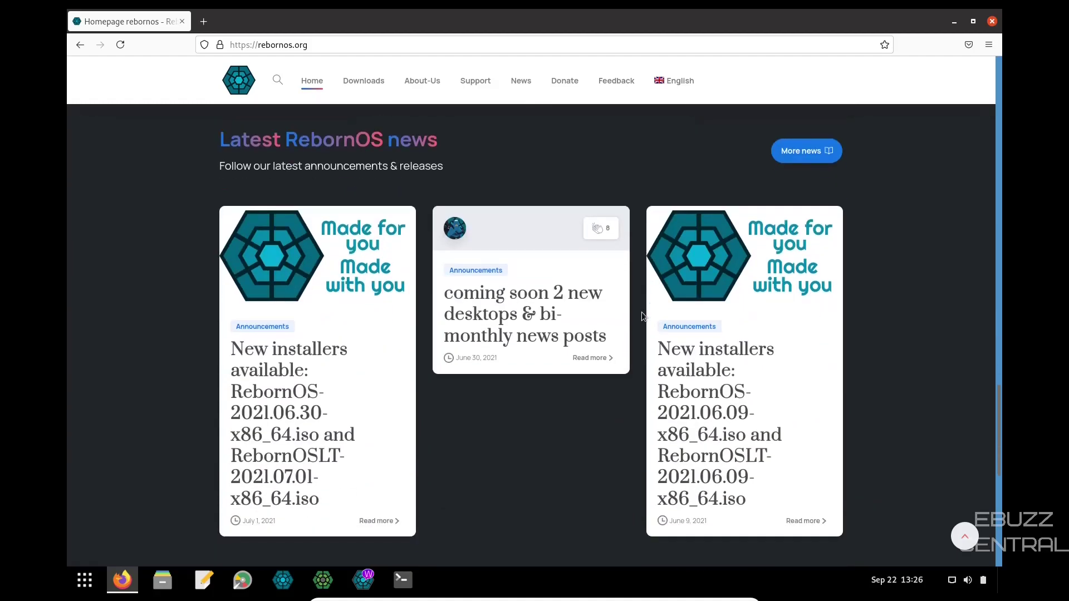
pyautogui.scroll(-1, 642, 315)
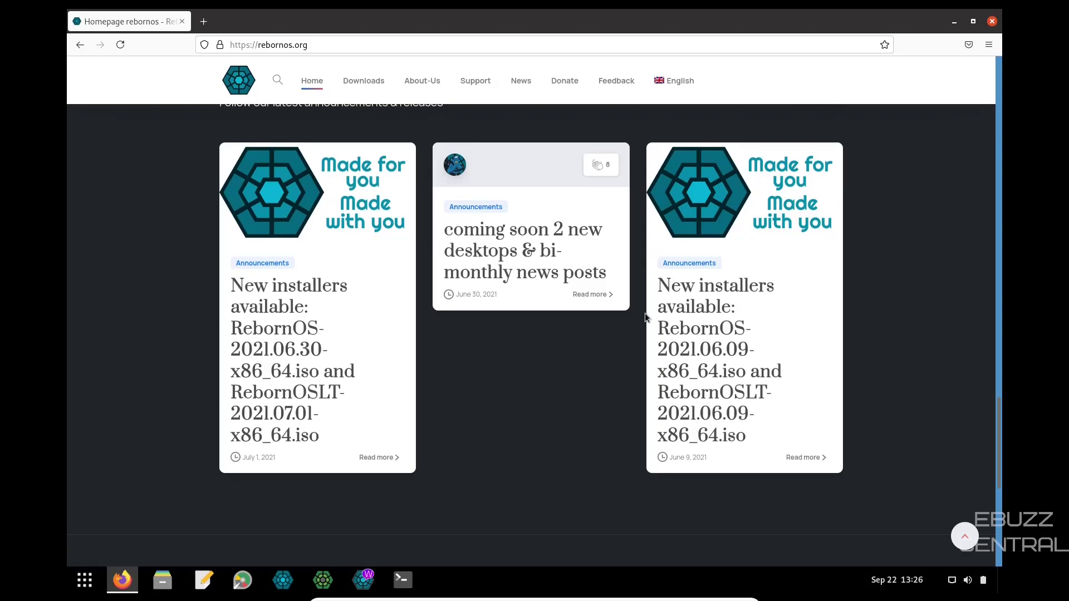
pyautogui.scroll(-5, 645, 317)
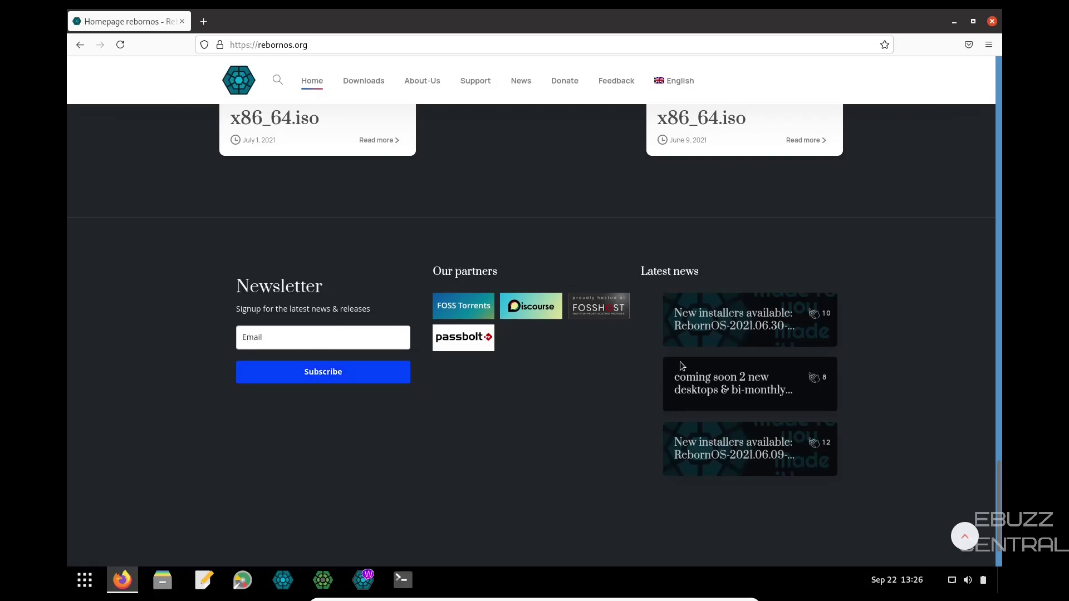
pyautogui.scroll(10, 613, 330)
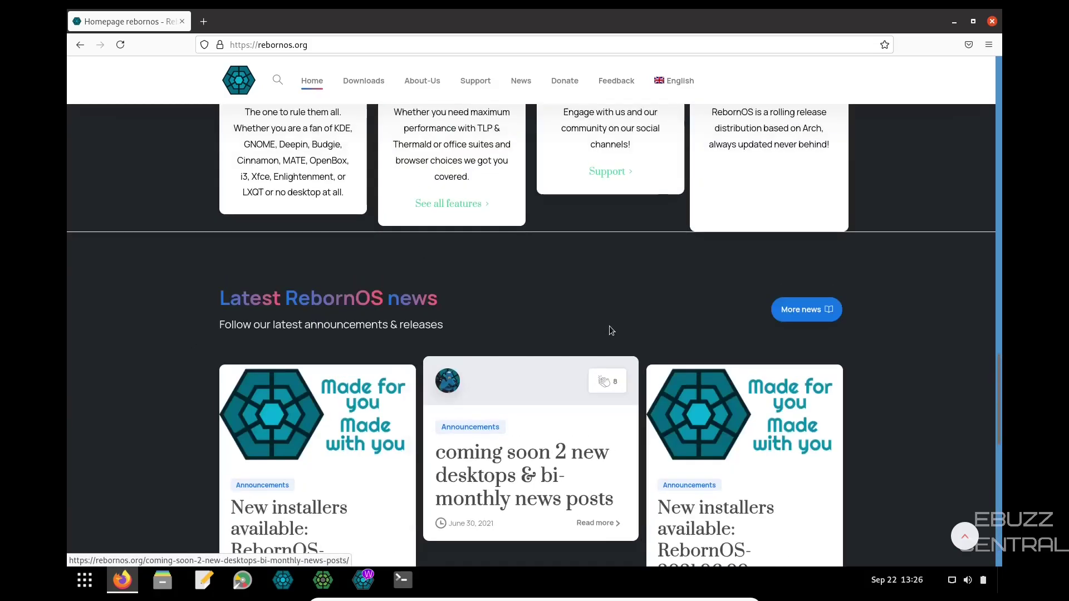
pyautogui.scroll(12, 610, 322)
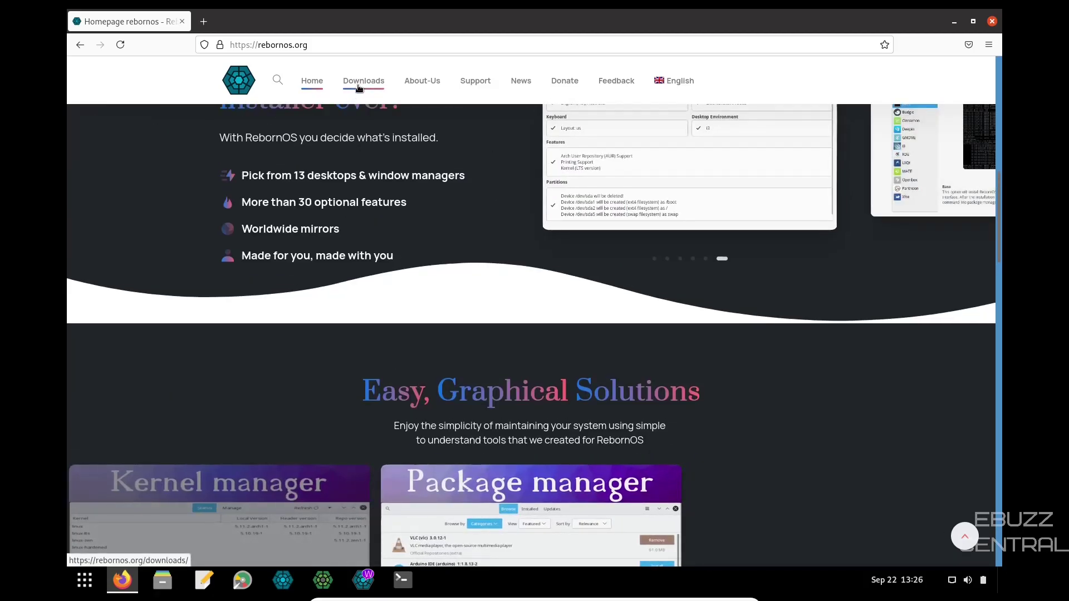
# Open the Downloads page and scroll through the RebornOS 2021.06.30 ISO links and checksums
pyautogui.click(362, 82)
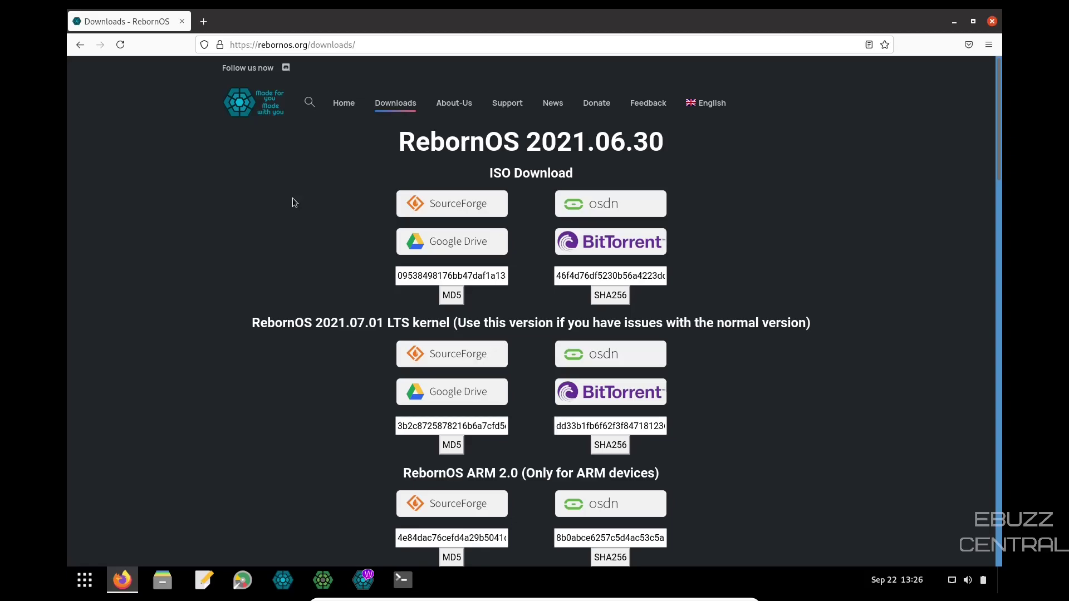
pyautogui.scroll(-5, 293, 198)
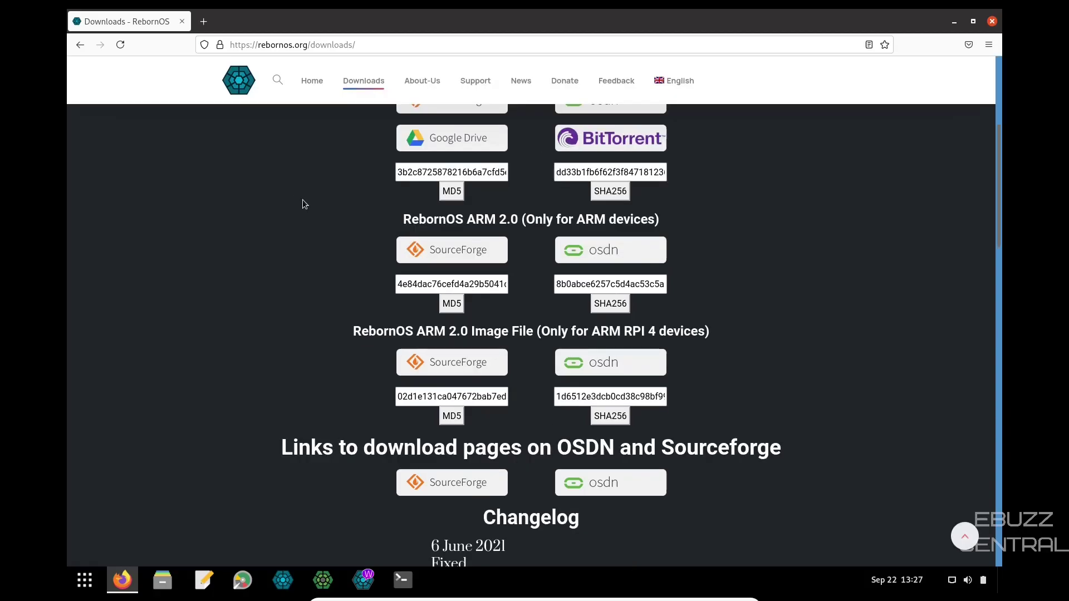
pyautogui.scroll(-2, 312, 209)
pyautogui.scroll(7, 321, 211)
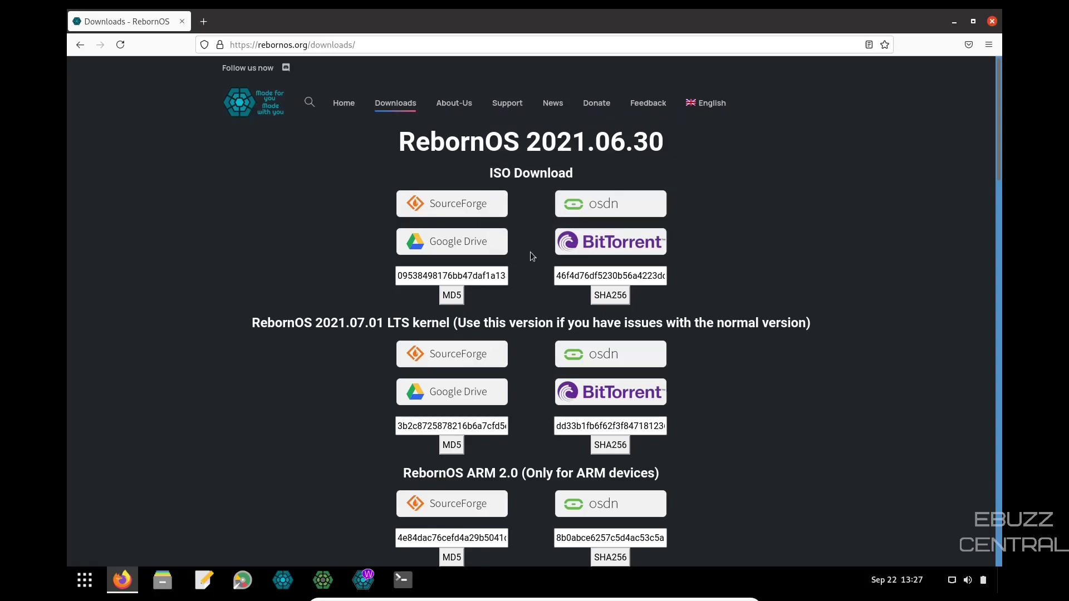
# Close Firefox, view the Background settings from the desktop menu, then close them
pyautogui.click(992, 21)
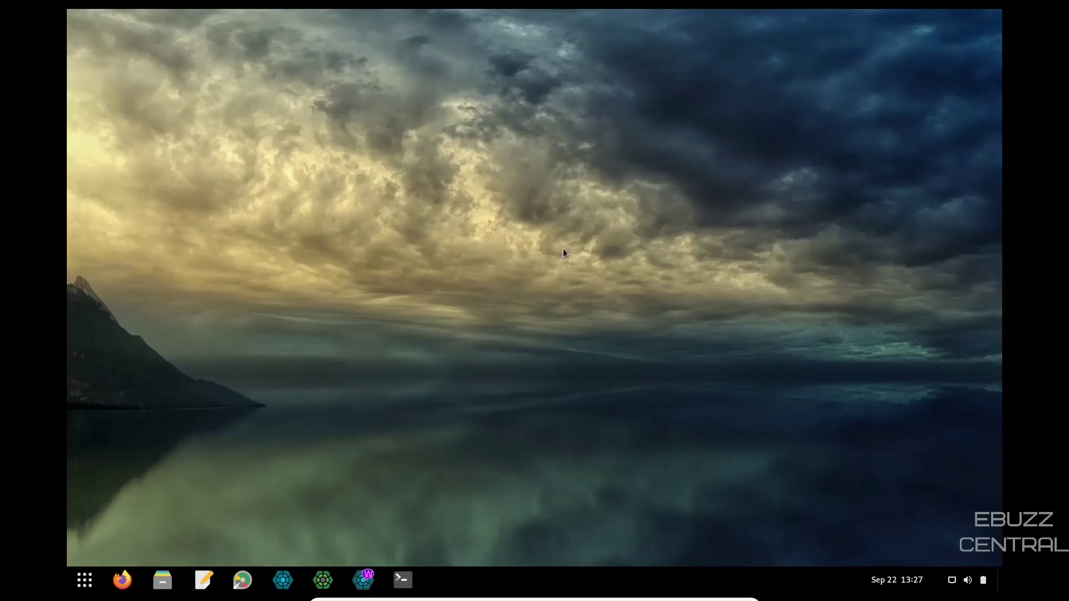
pyautogui.rightClick(495, 237)
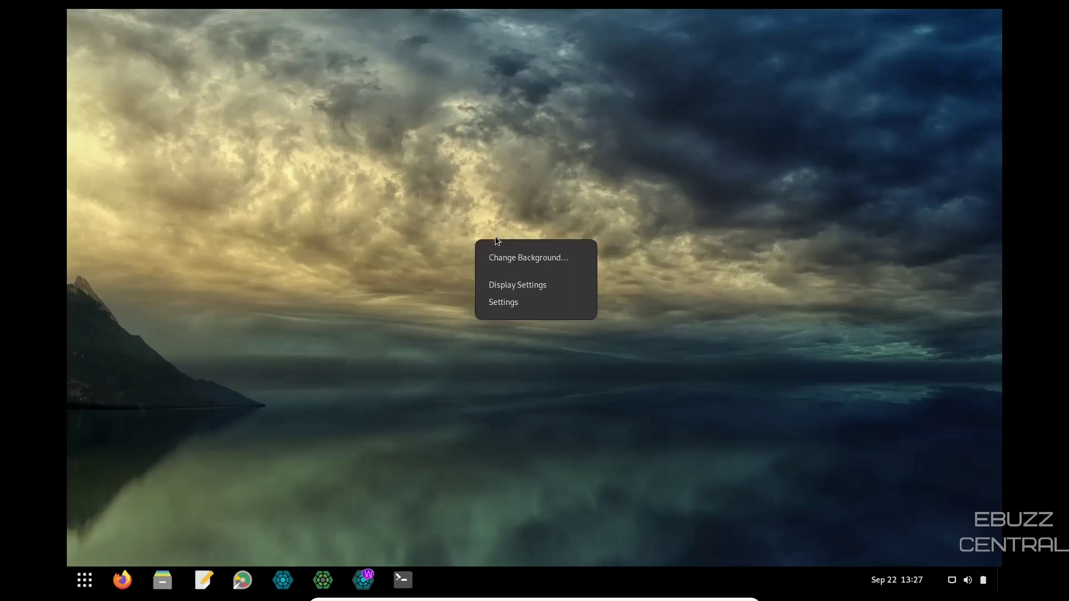
pyautogui.click(535, 259)
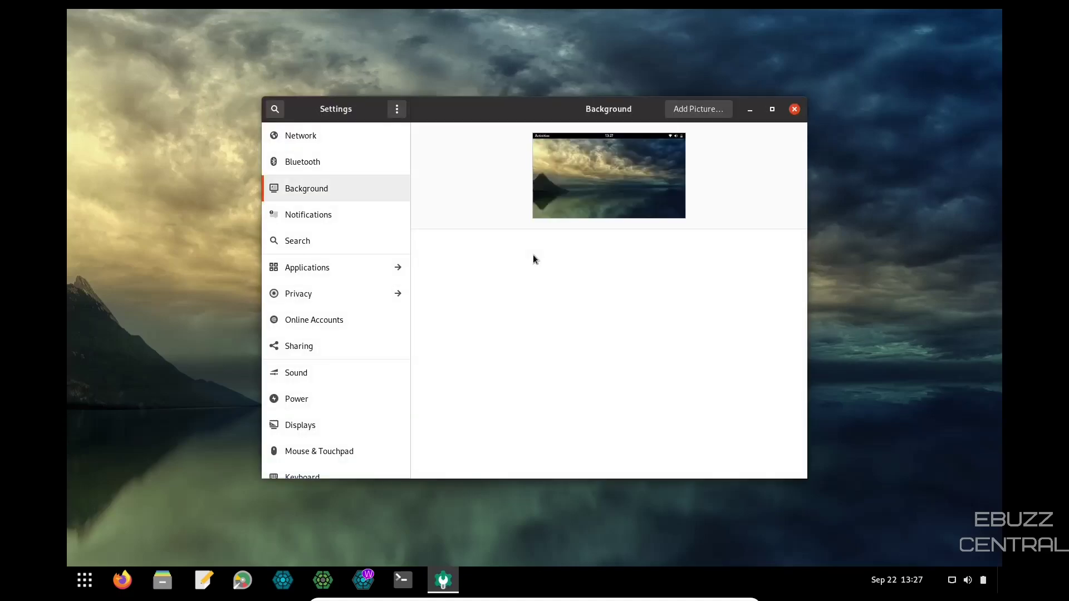
pyautogui.click(795, 109)
# Check the Display resolution list without changing 1680 × 1050, then close Settings
pyautogui.rightClick(490, 216)
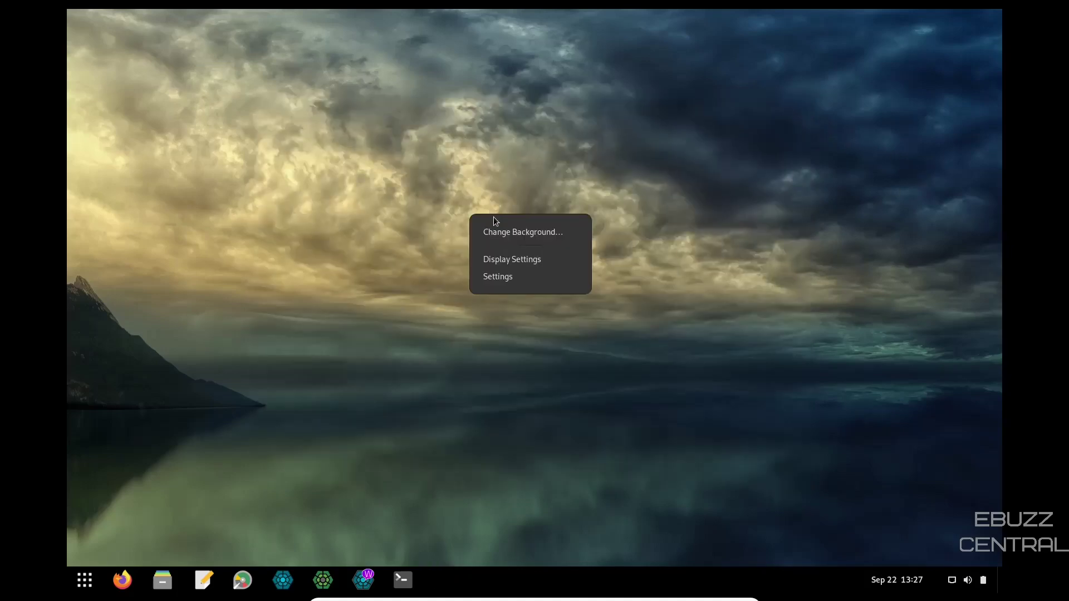
pyautogui.click(509, 259)
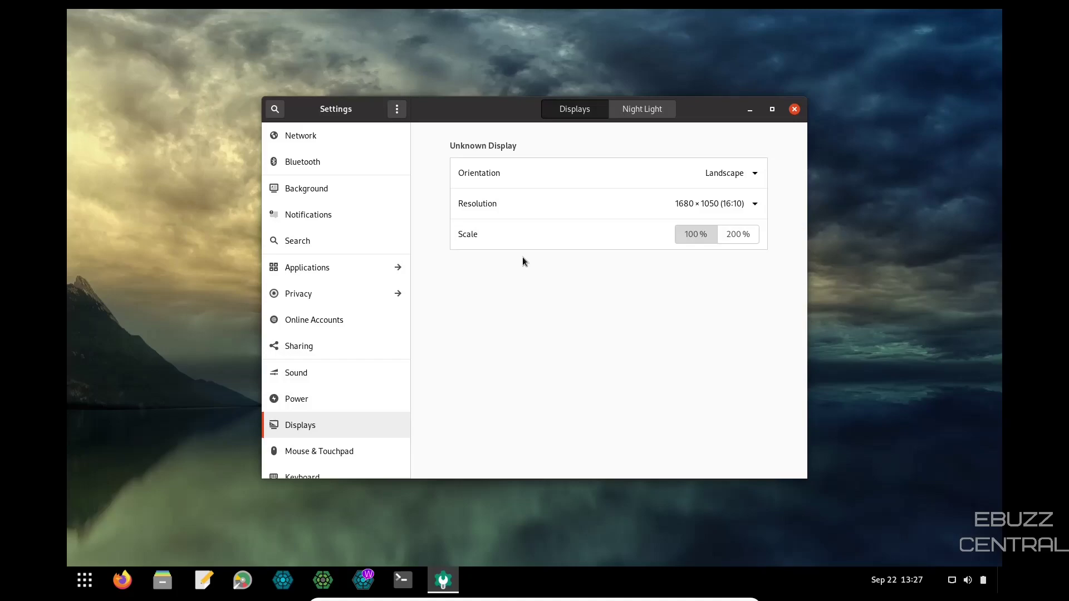
pyautogui.click(721, 206)
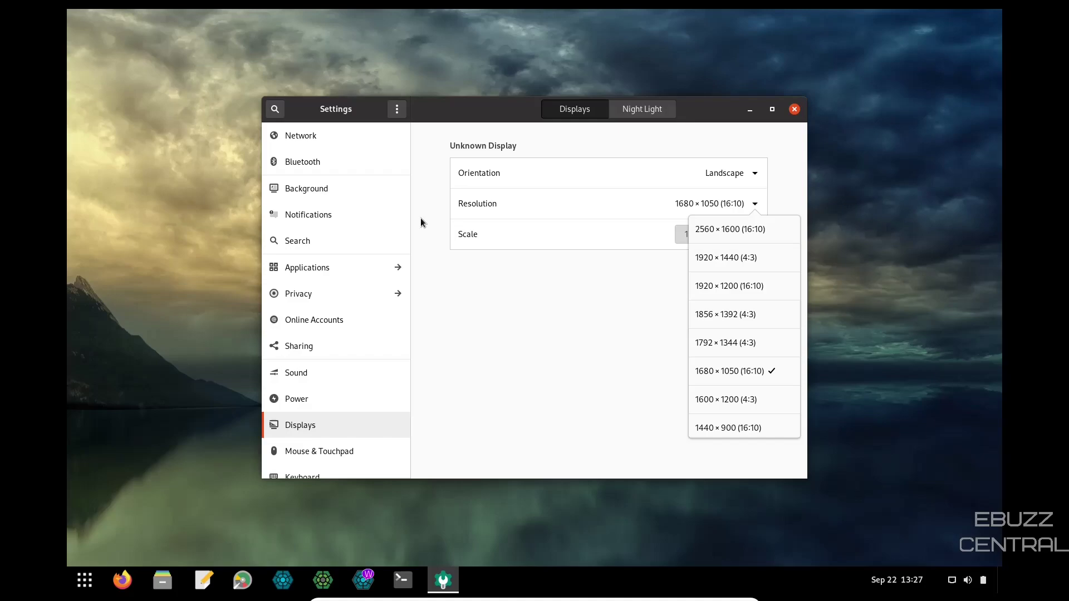
pyautogui.click(796, 119)
pyautogui.click(795, 109)
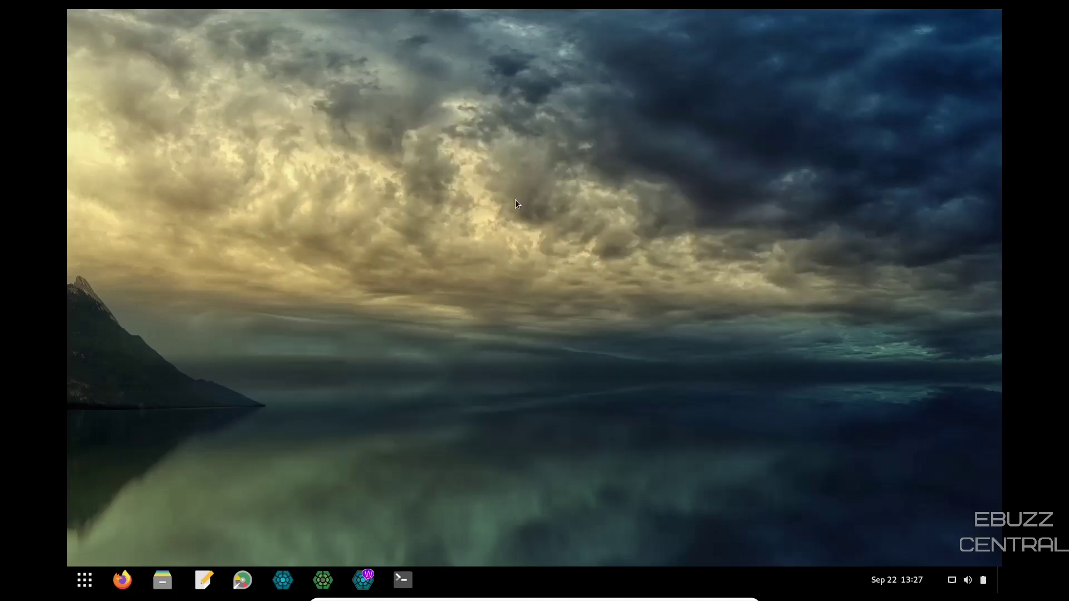
# Reopen Background settings, browse Network and Bluetooth, then review Do Not Disturb and per-app Notifications
pyautogui.rightClick(515, 202)
pyautogui.click(551, 219)
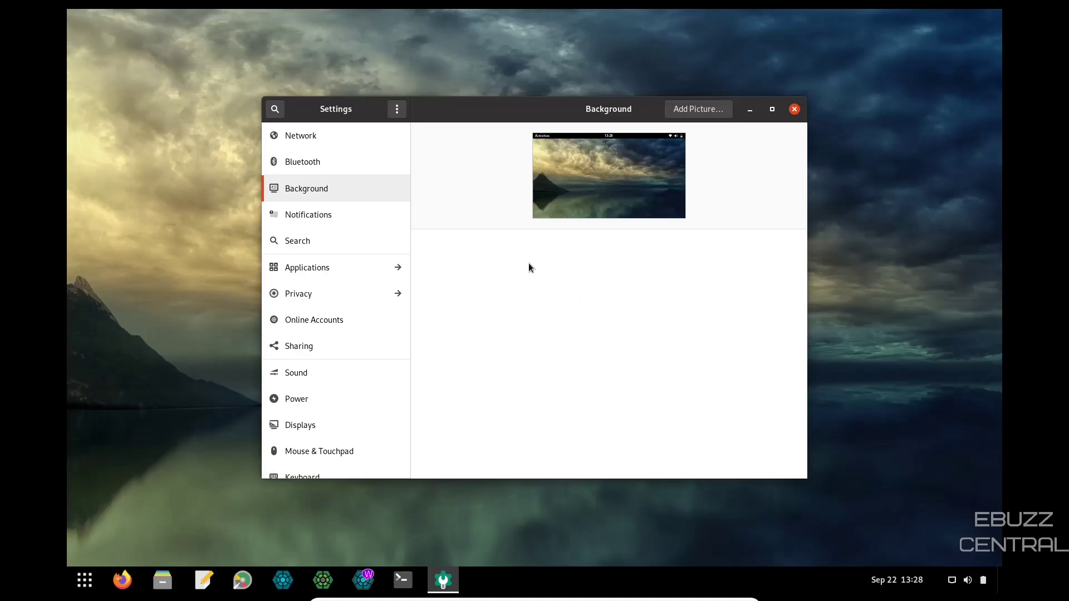
pyautogui.click(301, 137)
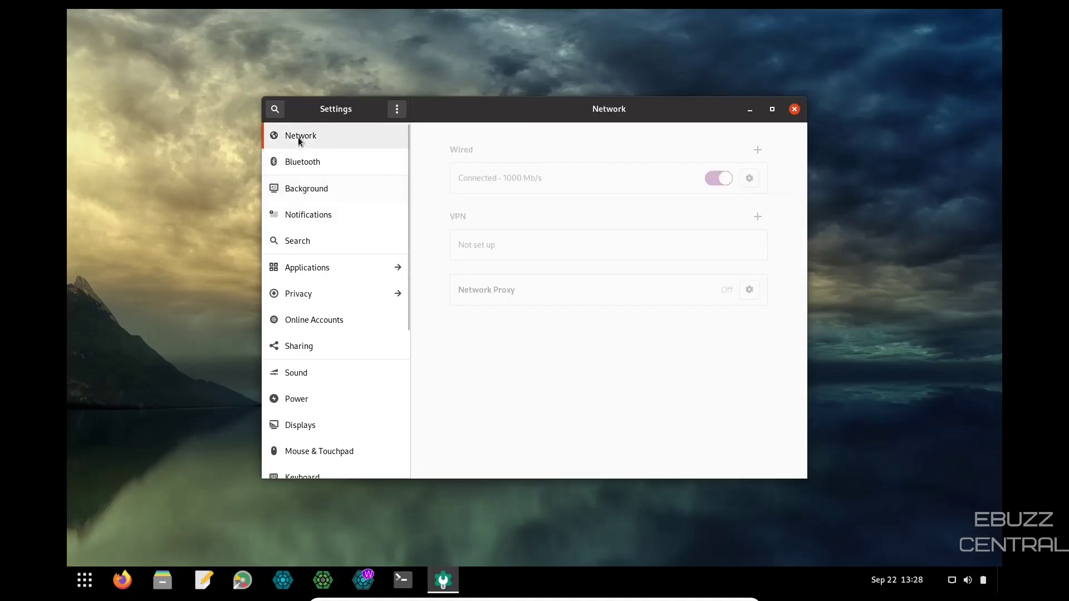
pyautogui.click(301, 161)
pyautogui.click(300, 192)
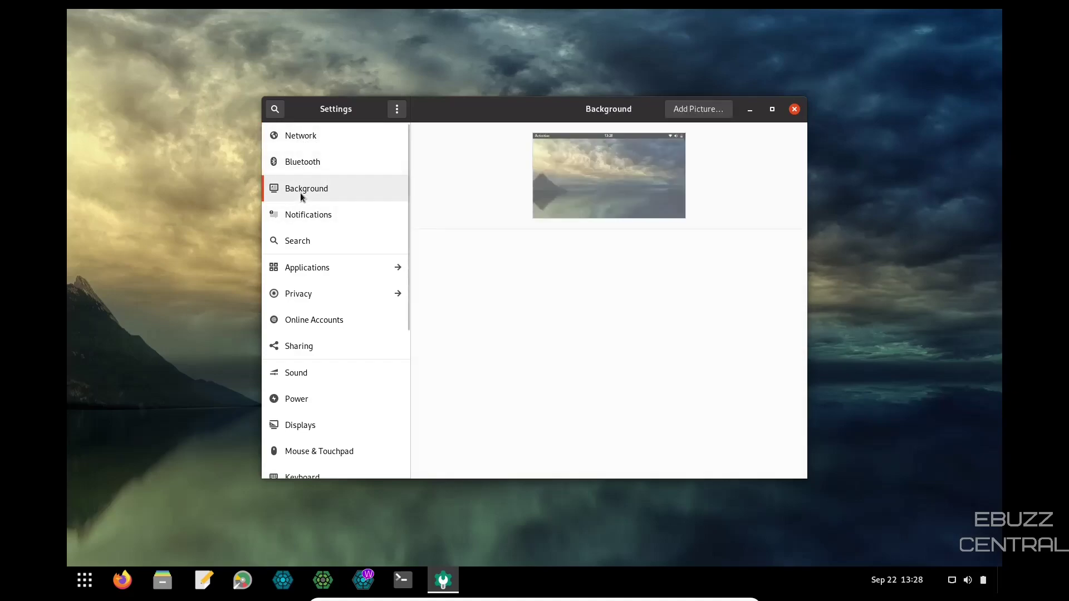
pyautogui.click(305, 223)
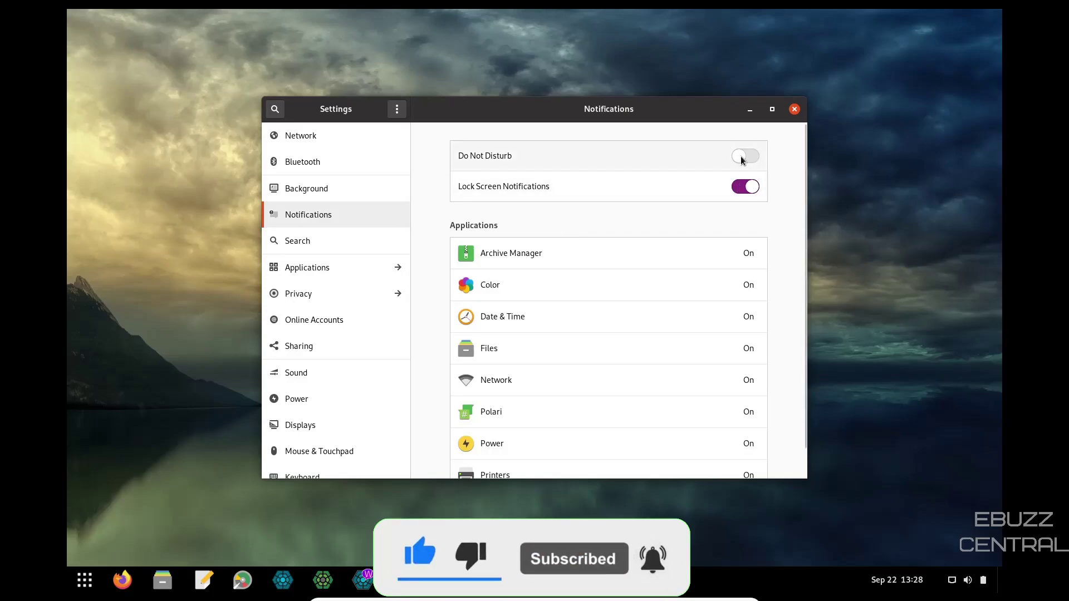
pyautogui.scroll(-1, 629, 243)
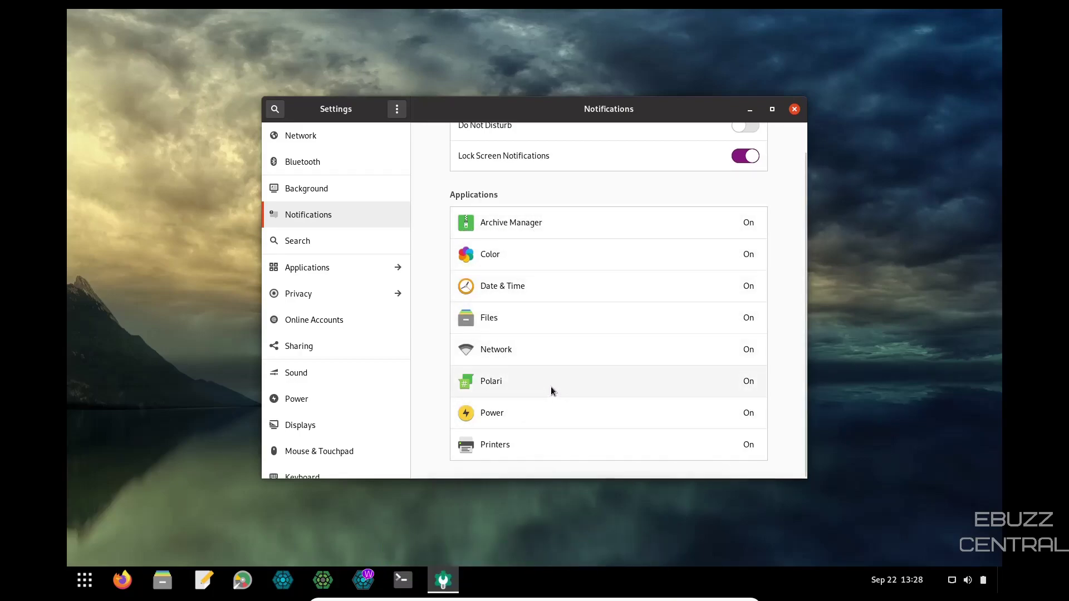
pyautogui.scroll(1, 530, 292)
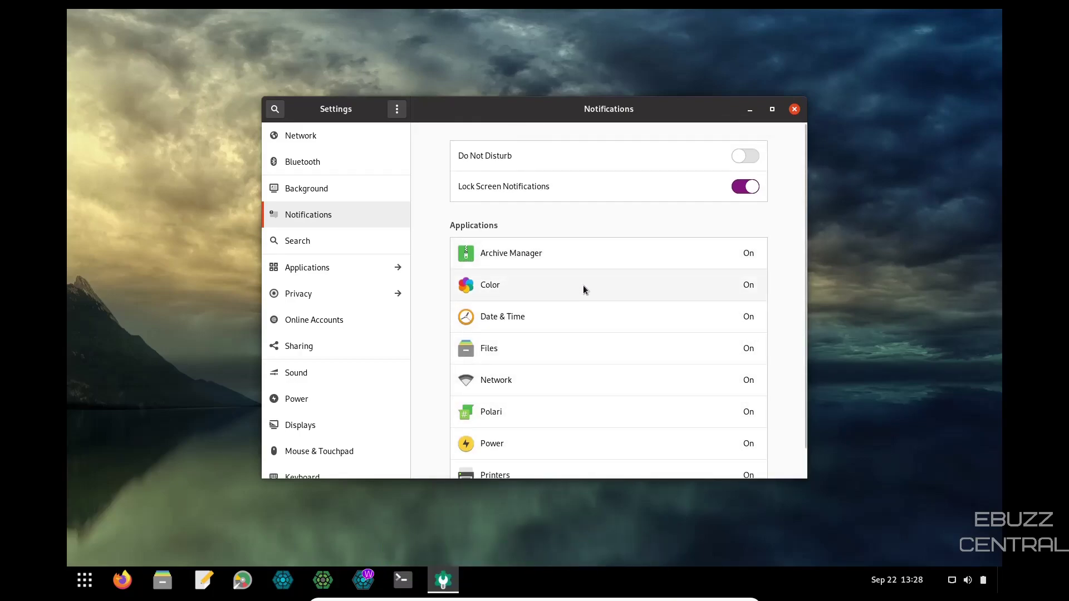
# Check Archive Manager's notification options, then view Search with Files, Calculator, Passwords and Keys, Terminal enabled
pyautogui.click(673, 257)
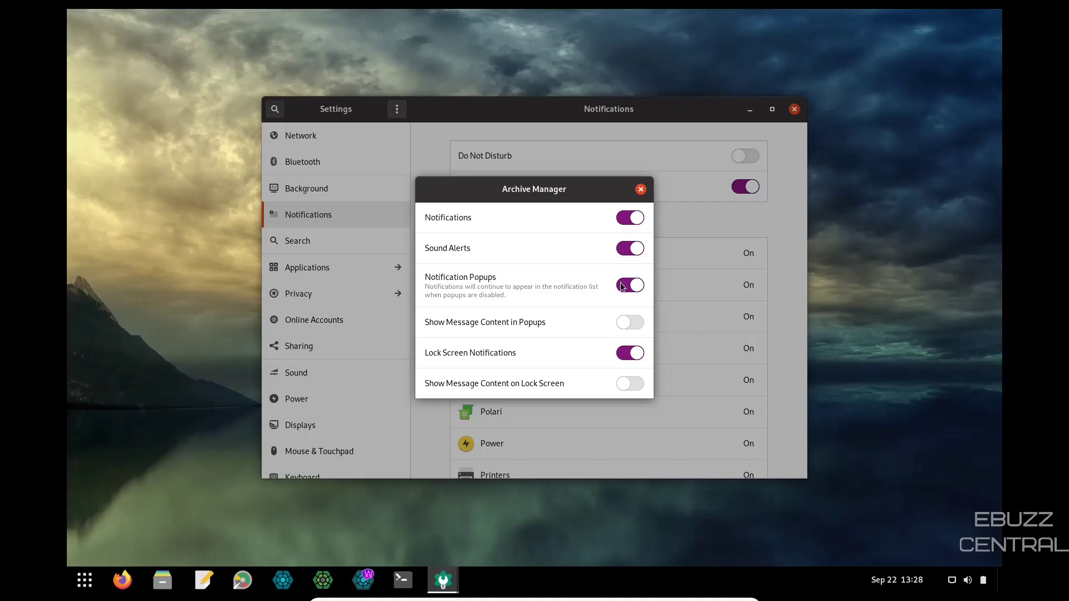
pyautogui.click(640, 190)
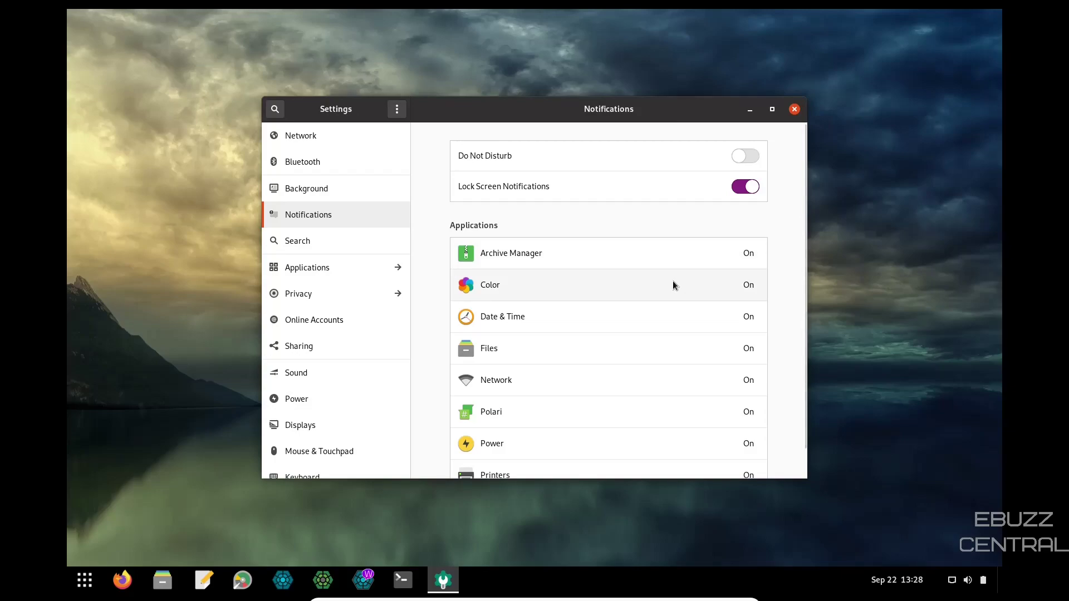
pyautogui.click(309, 245)
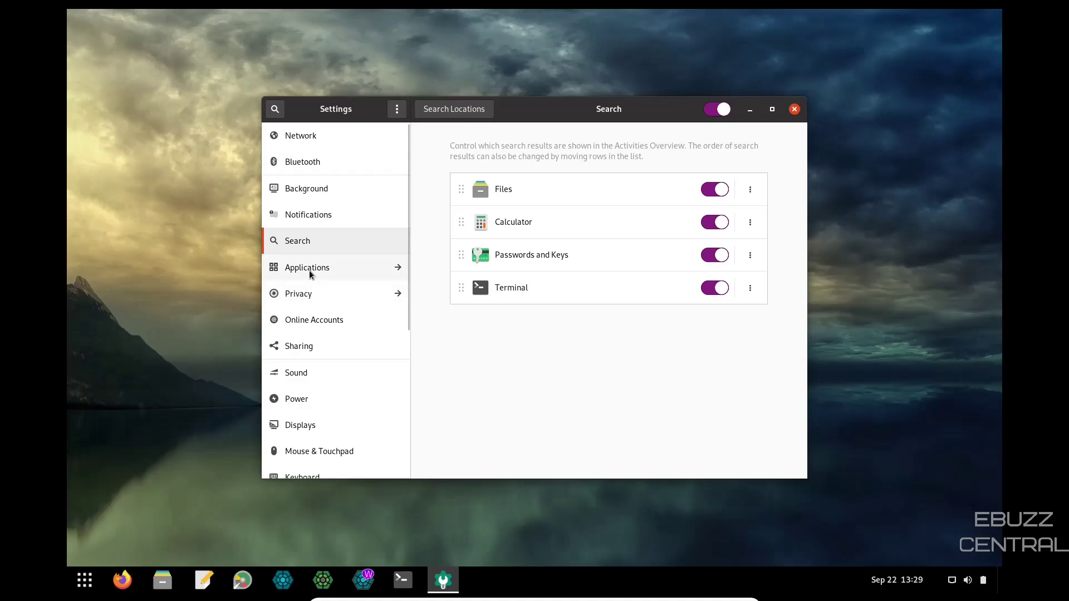
# Browse the Privacy Camera and Microphone access pages, then go back to the main Settings list
pyautogui.click(302, 296)
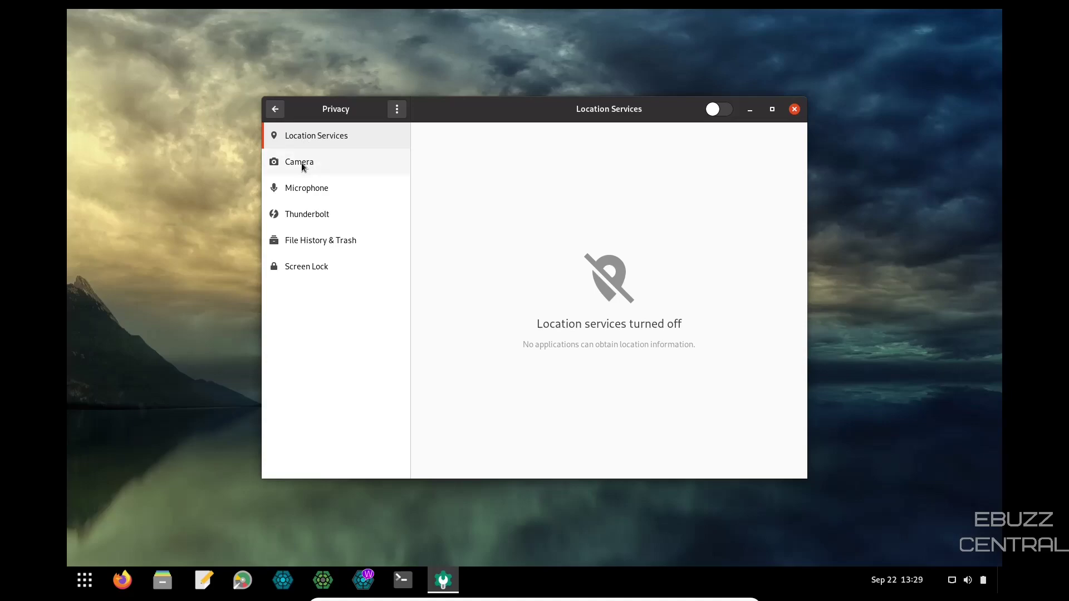
pyautogui.click(302, 163)
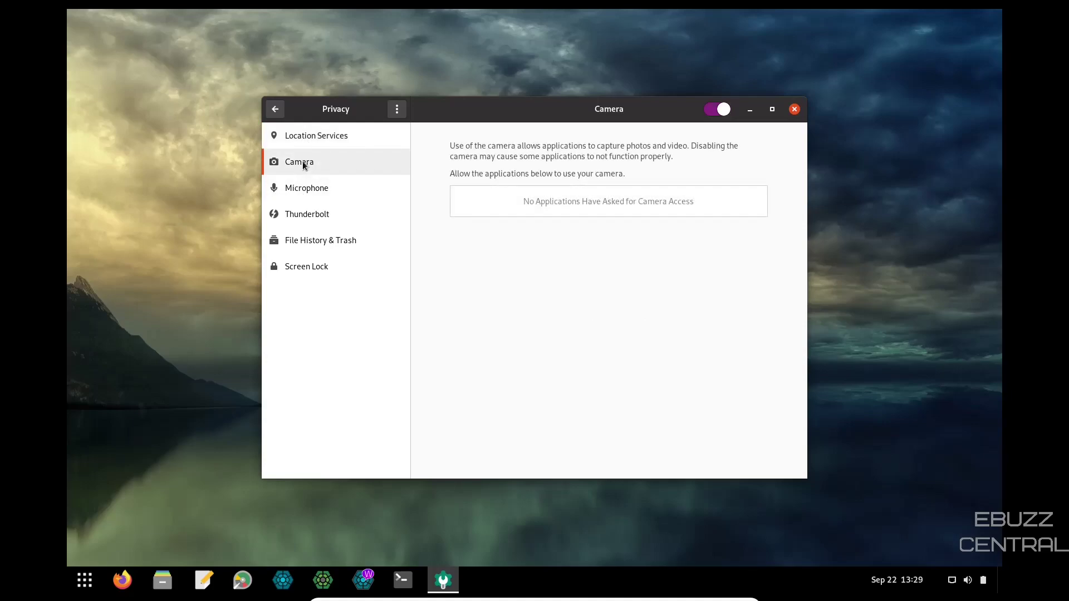
pyautogui.click(291, 195)
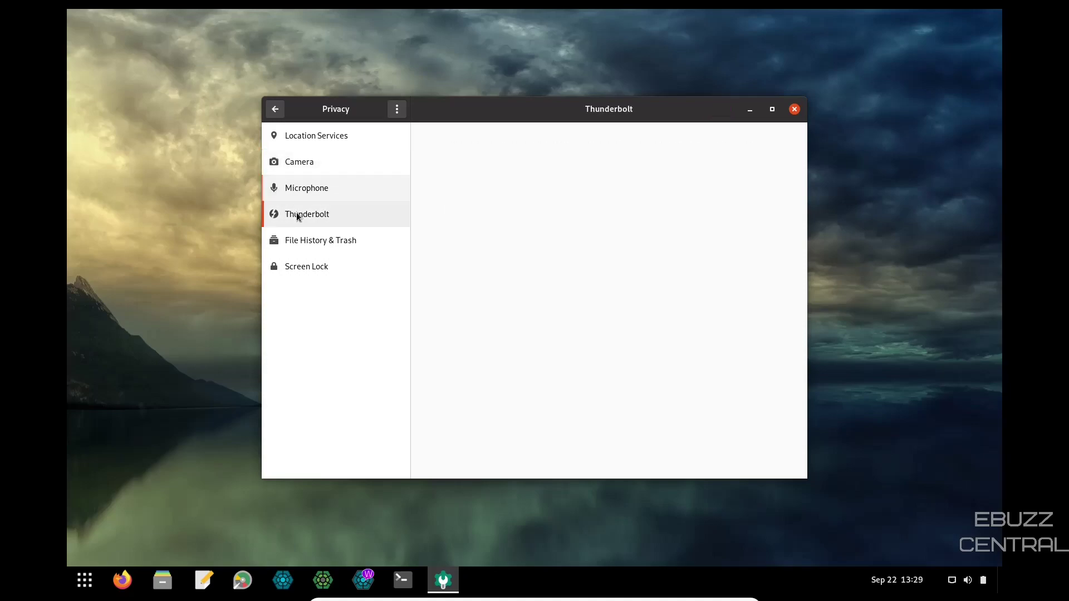
pyautogui.click(276, 109)
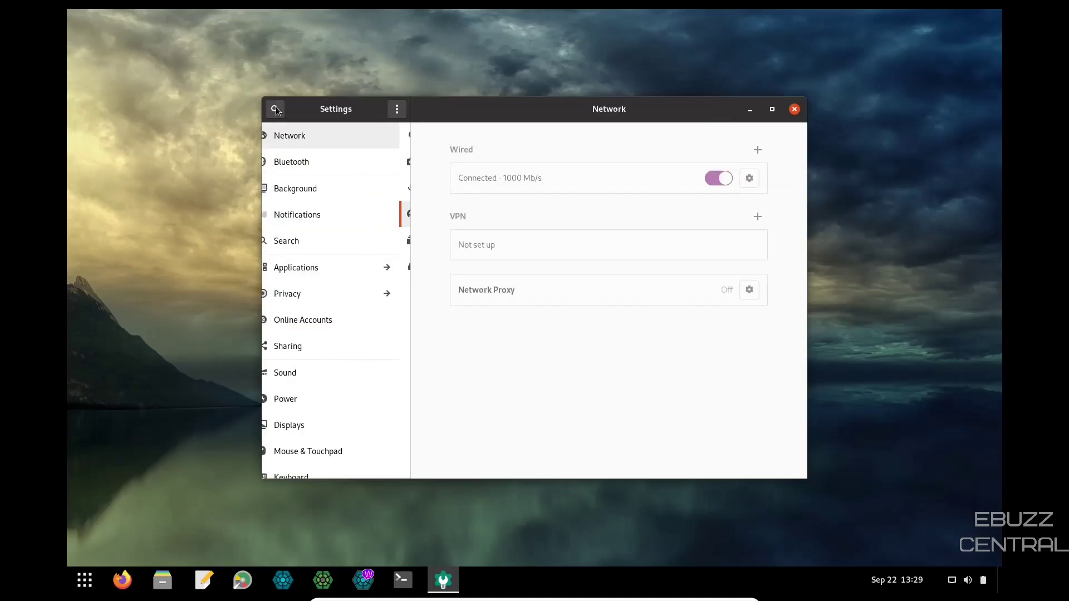
pyautogui.scroll(-1, 341, 278)
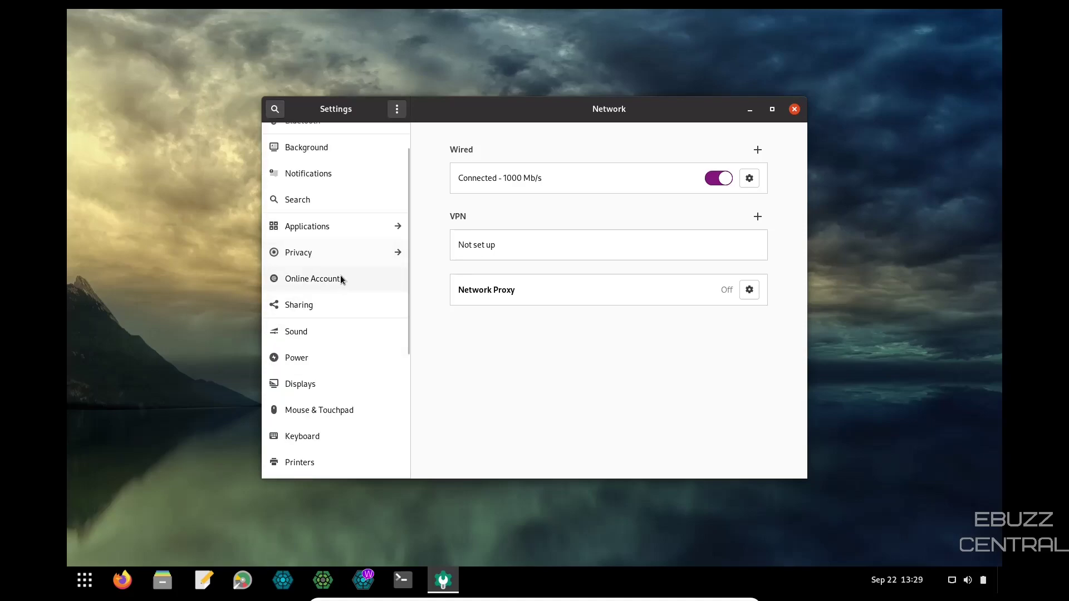
# Browse Online Accounts, Sharing and Sound, then view Power with the battery at 99%
pyautogui.click(319, 281)
pyautogui.scroll(-2, 590, 259)
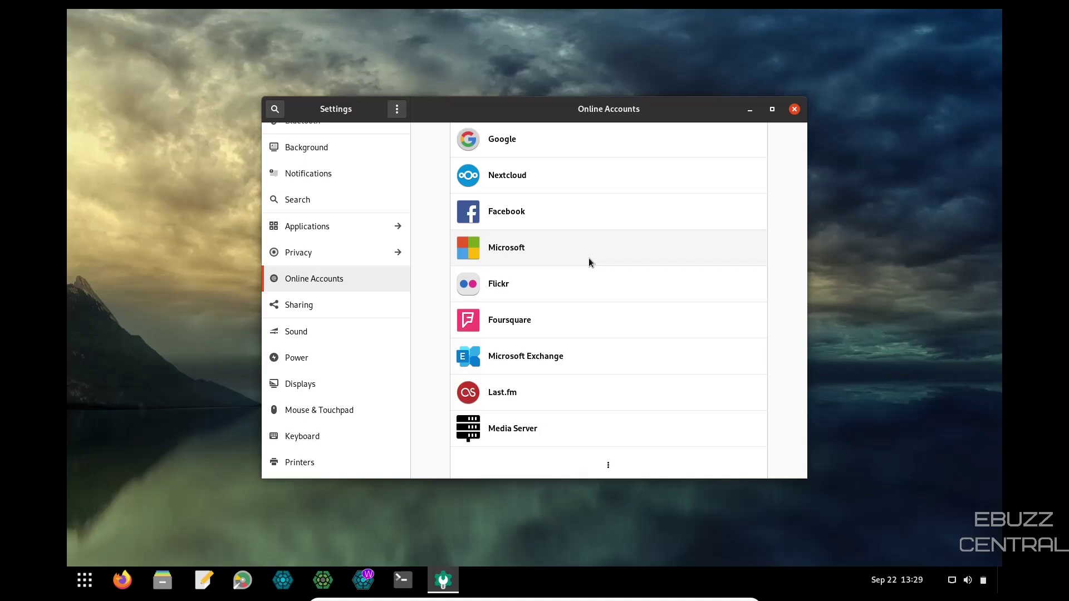
pyautogui.click(302, 306)
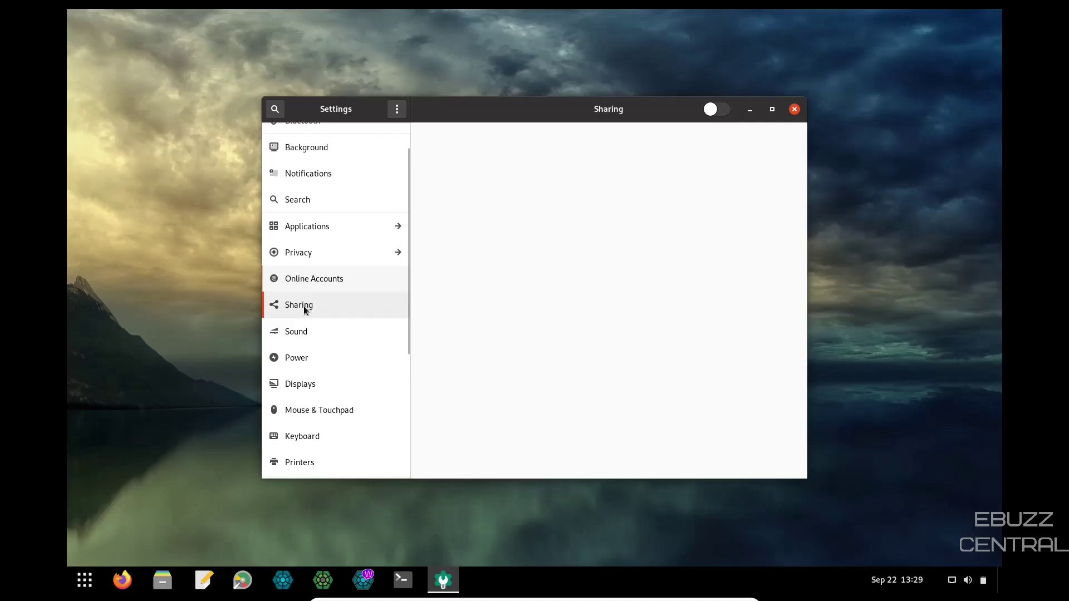
pyautogui.scroll(-1, 303, 306)
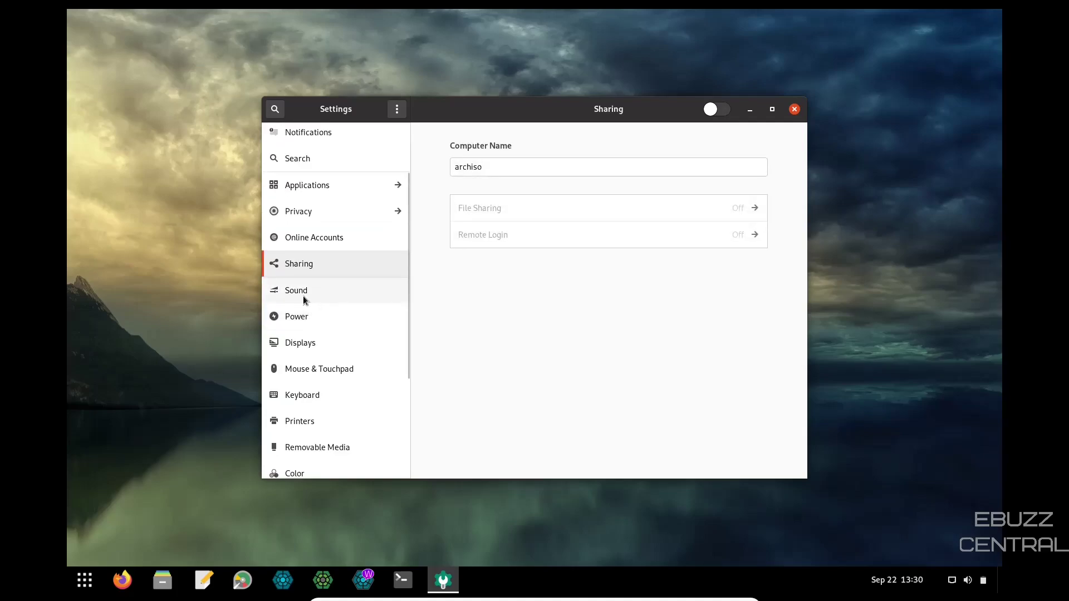
pyautogui.click(303, 295)
pyautogui.click(305, 317)
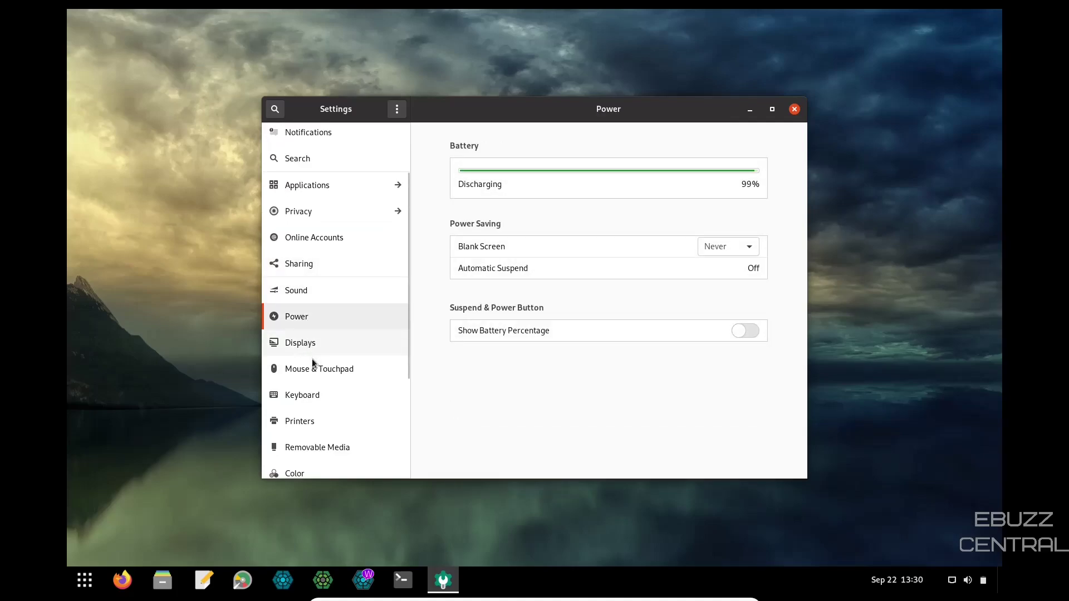
pyautogui.scroll(-1, 301, 345)
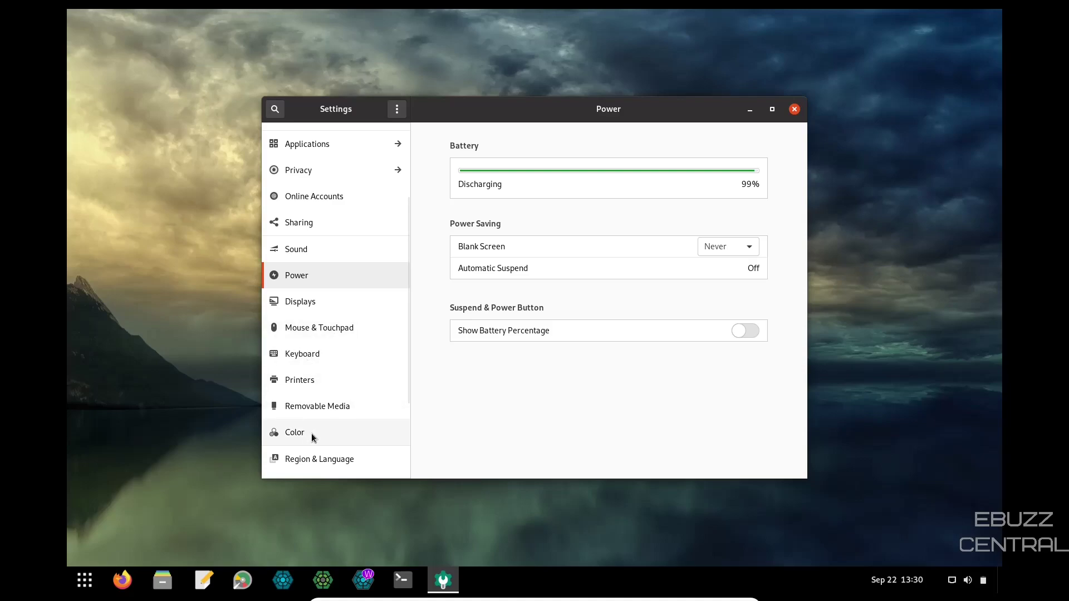
pyautogui.scroll(-3, 323, 452)
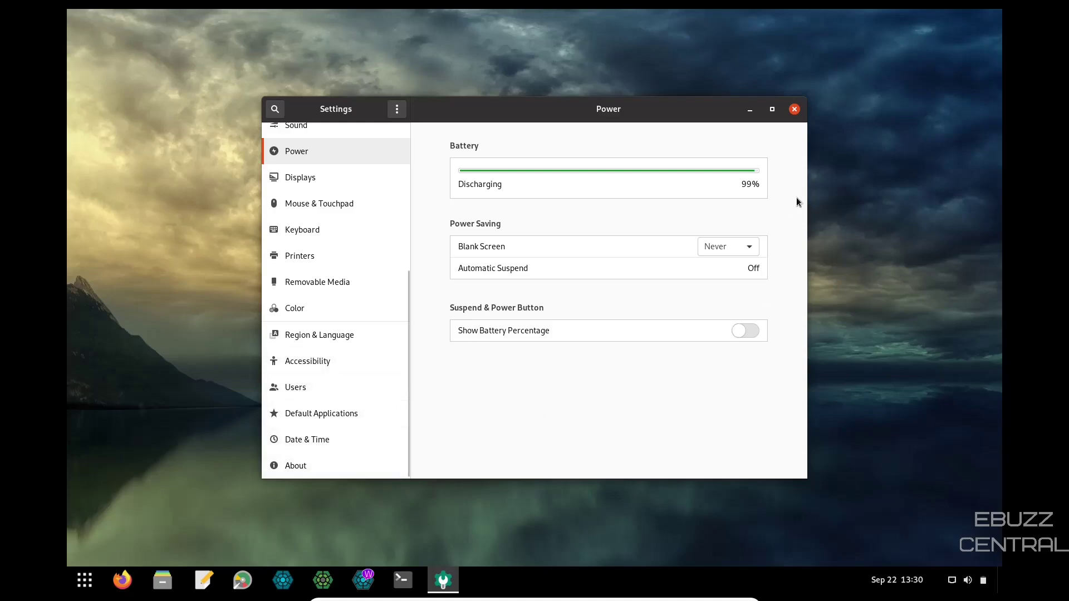
# Close Settings and briefly show the clock's calendar and notifications panel
pyautogui.click(795, 109)
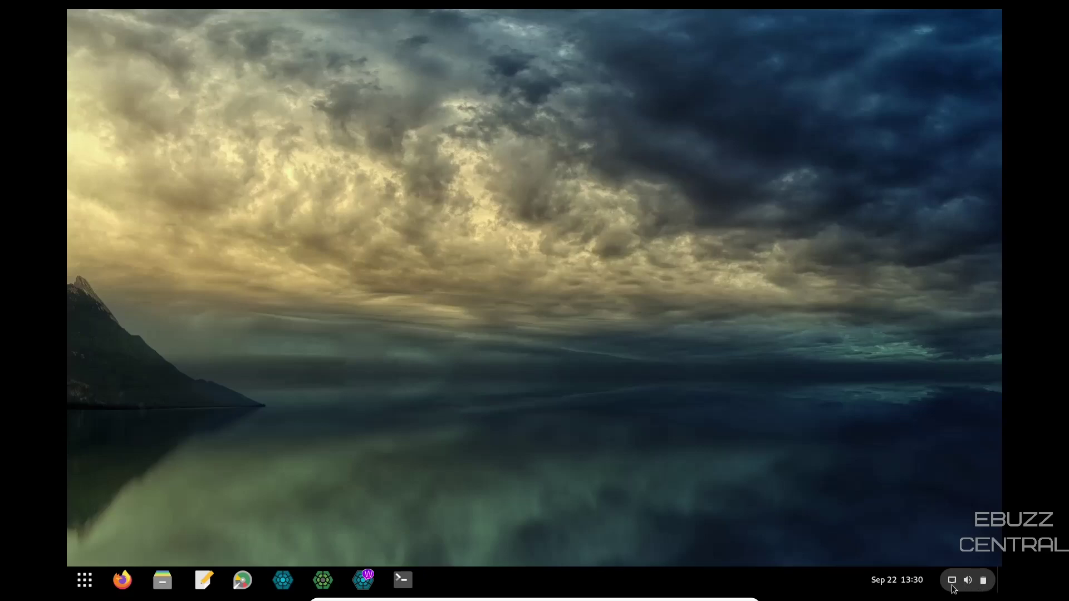
pyautogui.click(889, 588)
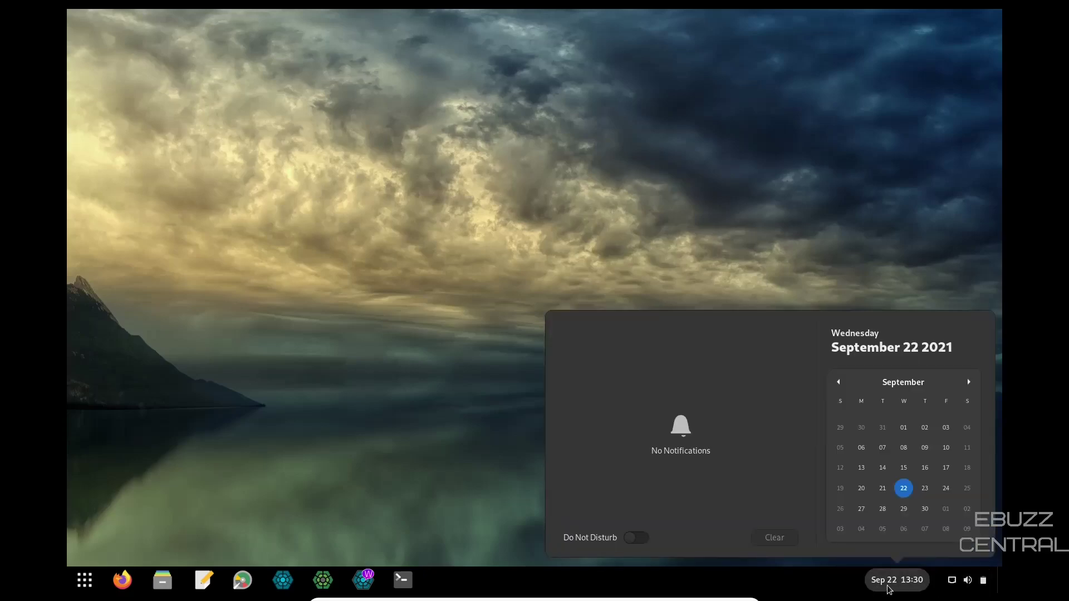
pyautogui.click(403, 579)
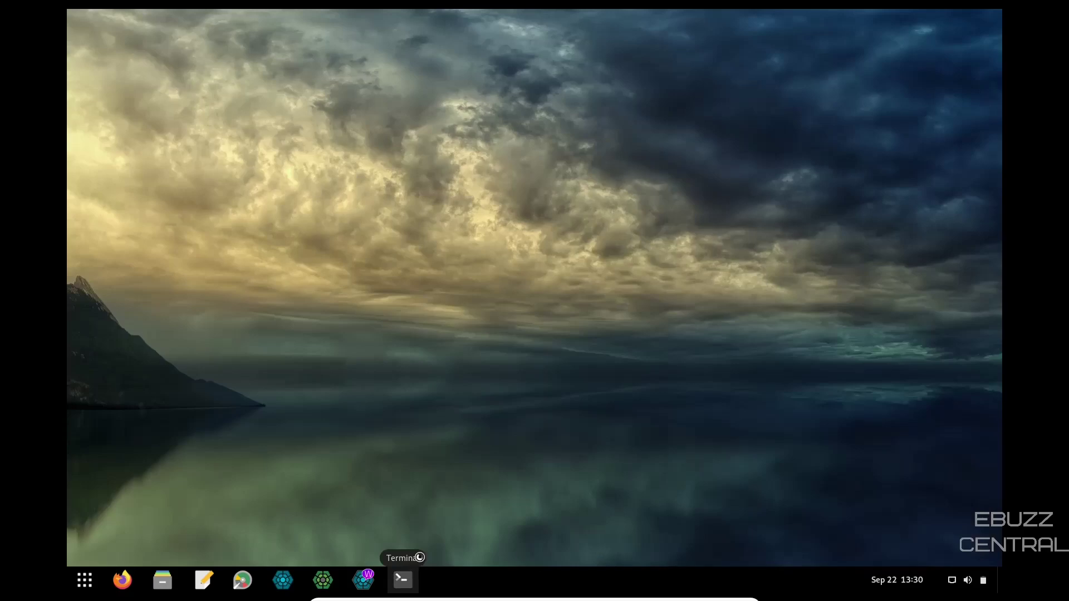
# Launch Terminal, try htop (not installed), then run top to list running processes
pyautogui.click(403, 579)
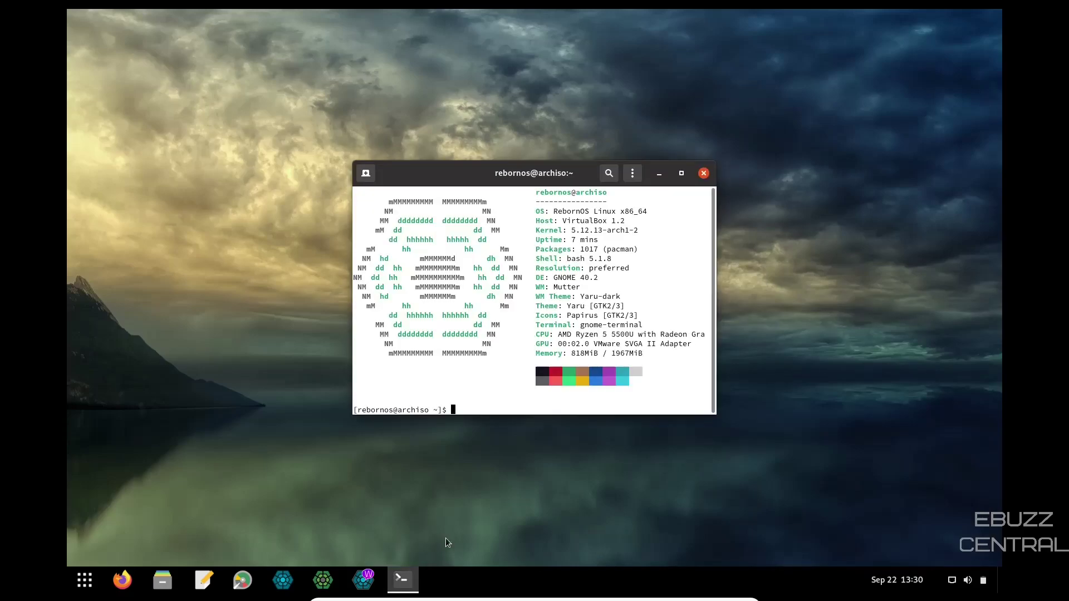
pyautogui.write('htop')
pyautogui.press('Return')
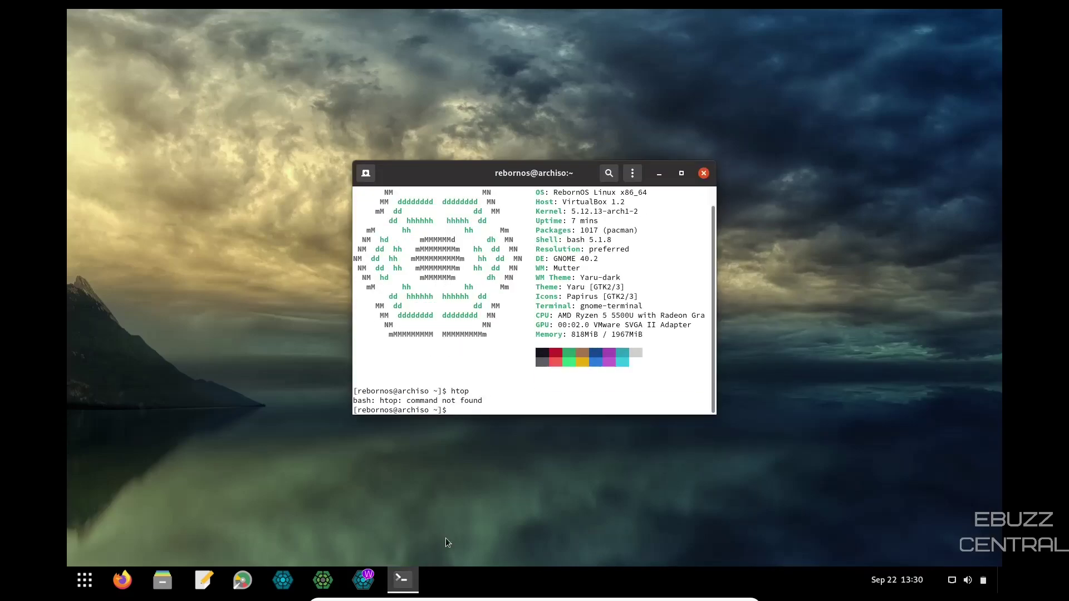
pyautogui.write('top')
pyautogui.press('Return')
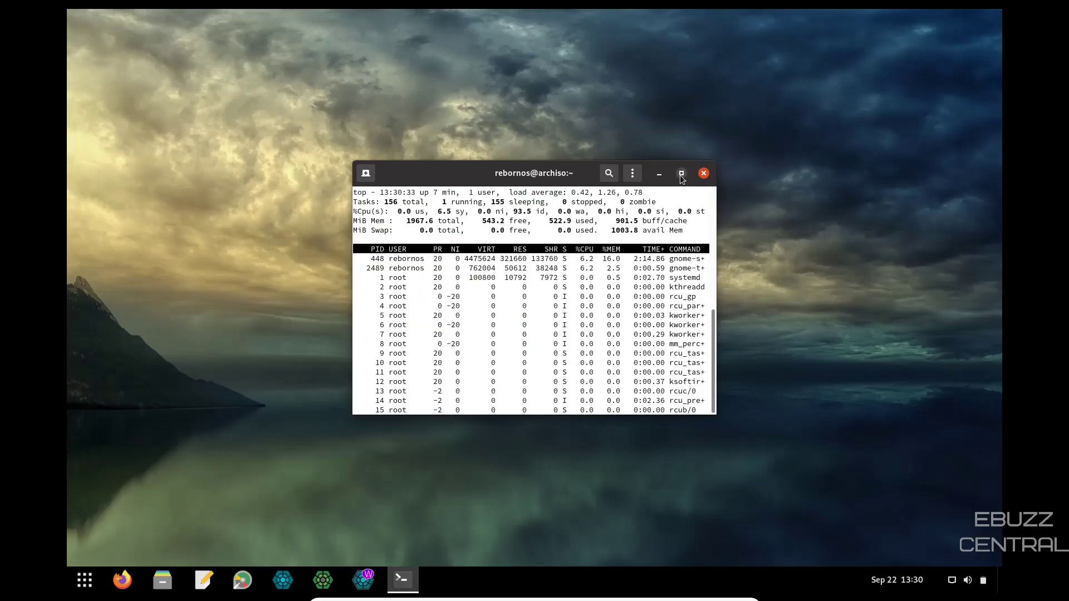
# Maximize the top terminal for a while, restore its size, and close it
pyautogui.click(681, 174)
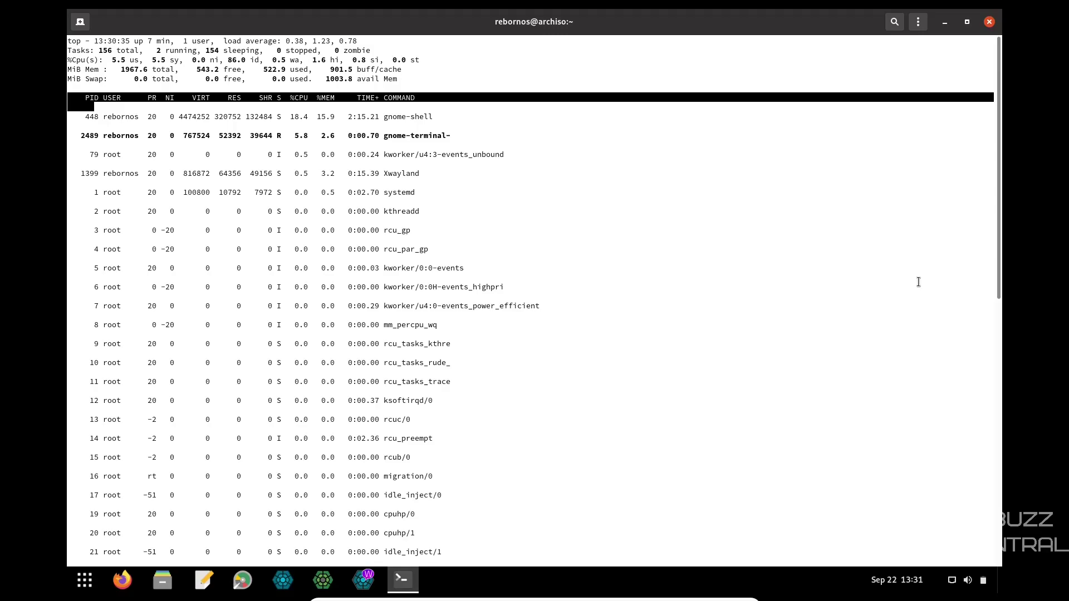
pyautogui.click(965, 22)
pyautogui.click(700, 173)
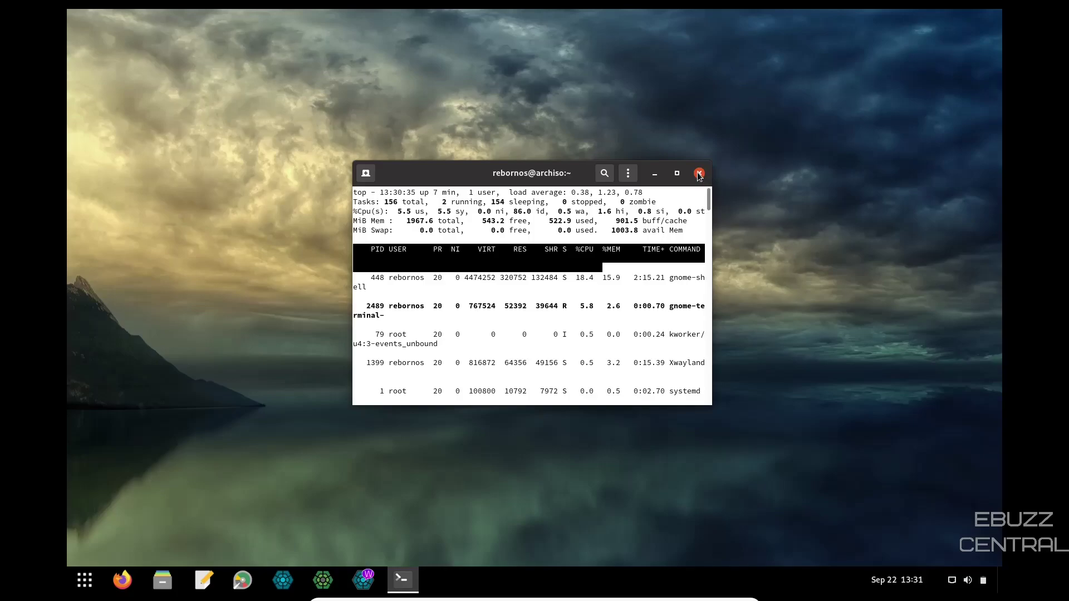
# Confirm closing the terminal, open RebornOS Welcome from the taskbar, and move it higher
pyautogui.press('Return')
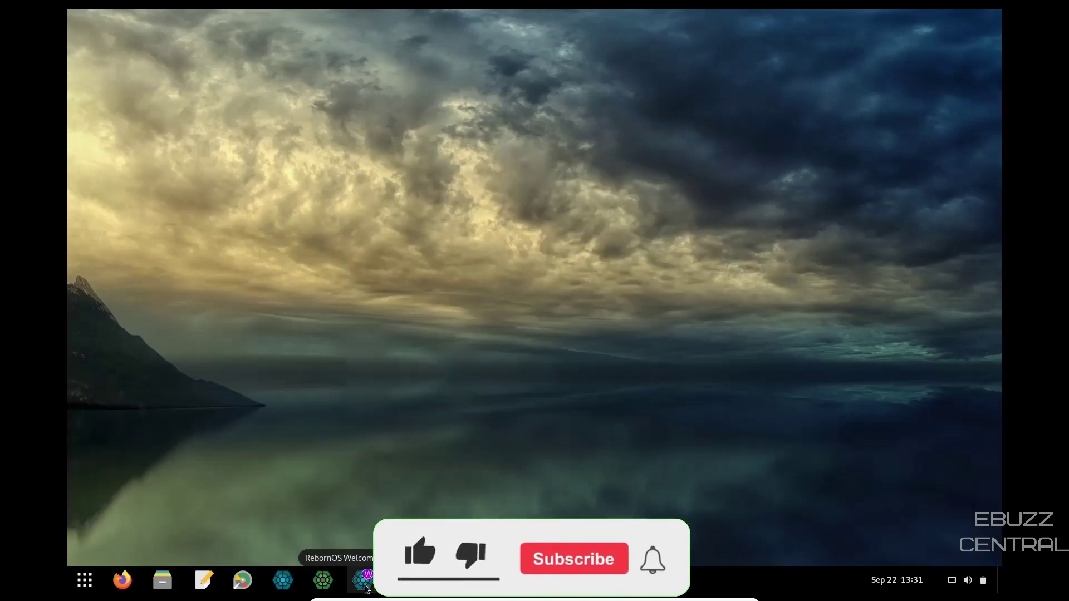
pyautogui.click(363, 585)
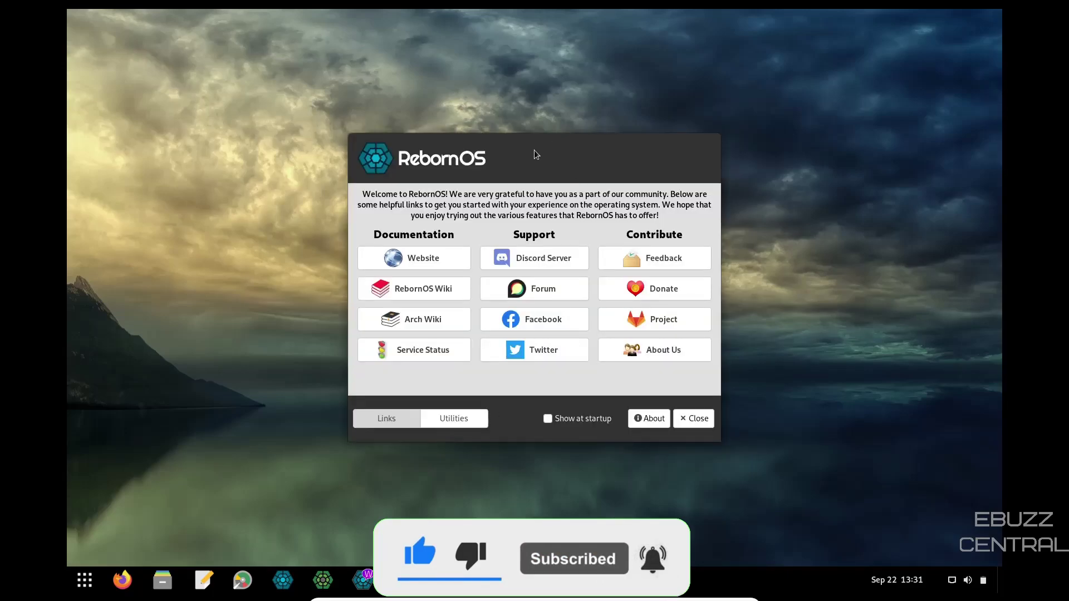
pyautogui.moveTo(535, 158); pyautogui.dragTo(527, 108)
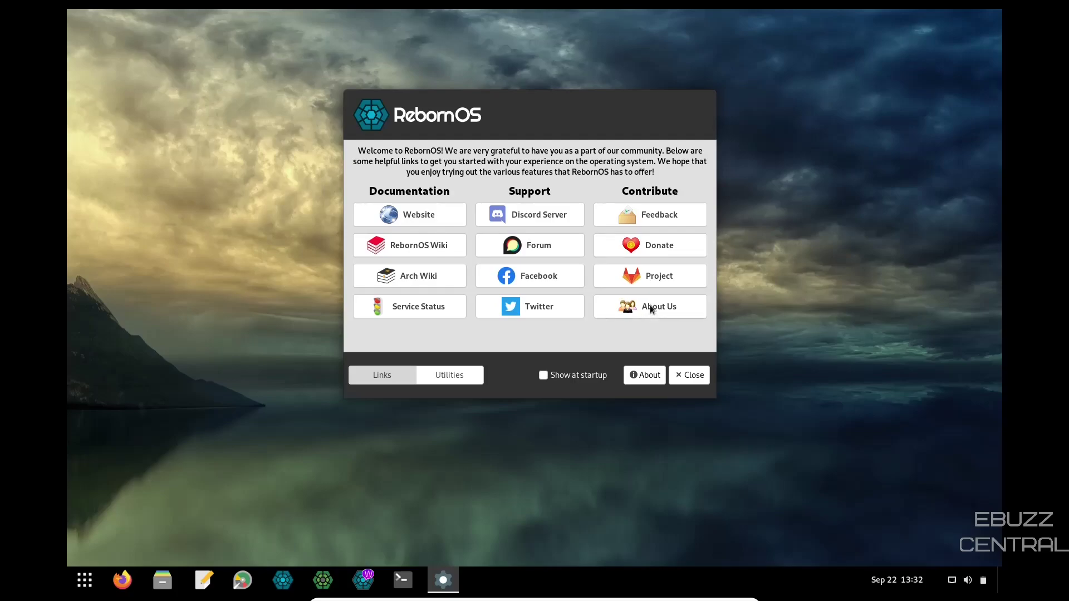
# View the Utilities tools (pamac, gparted, timeshift) in RebornOS Welcome, then close the window
pyautogui.click(431, 379)
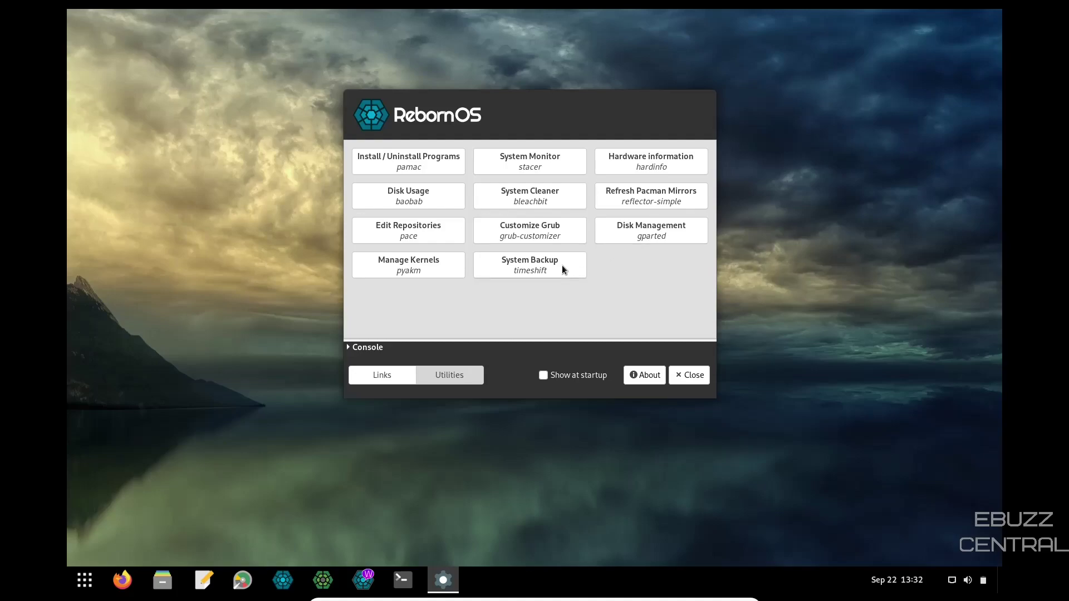
pyautogui.click(689, 376)
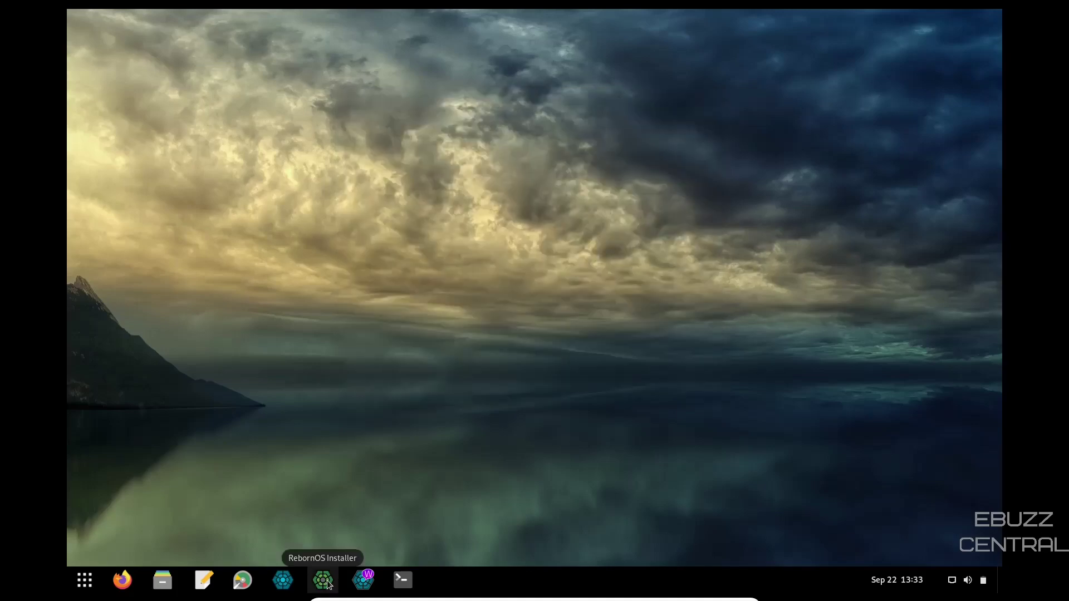
# Launch the Cnchi installer, choose to install RebornOS, keep English and pass the system check
pyautogui.click(323, 582)
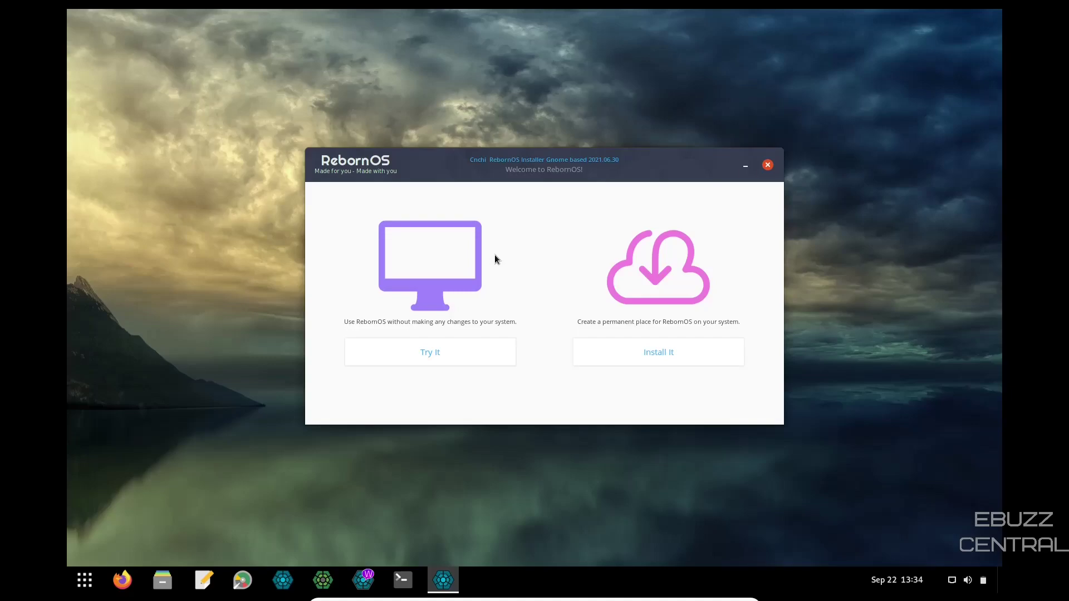
pyautogui.click(643, 353)
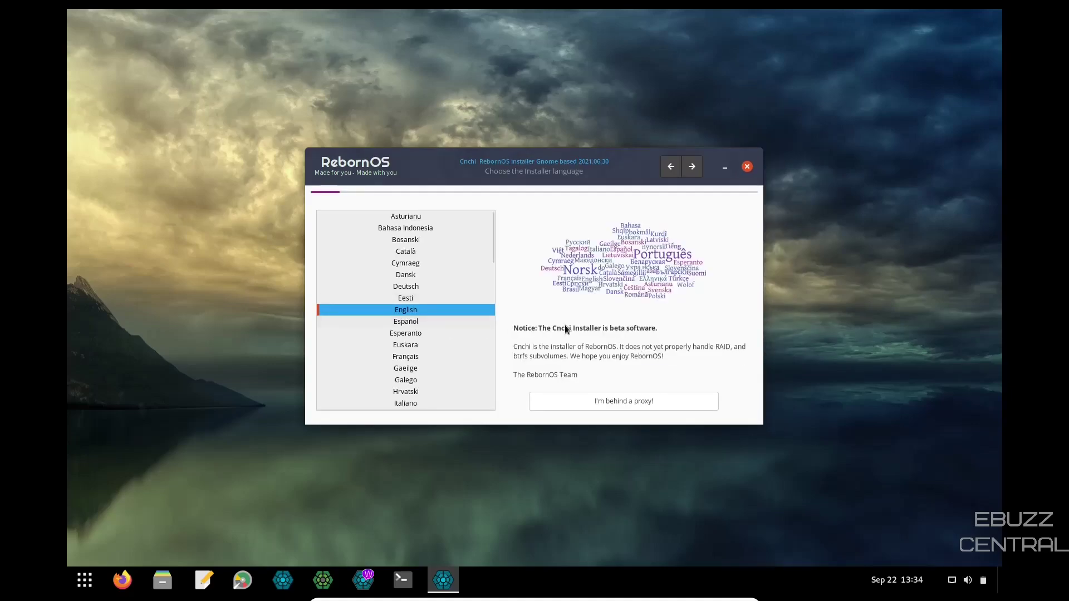
pyautogui.click(692, 167)
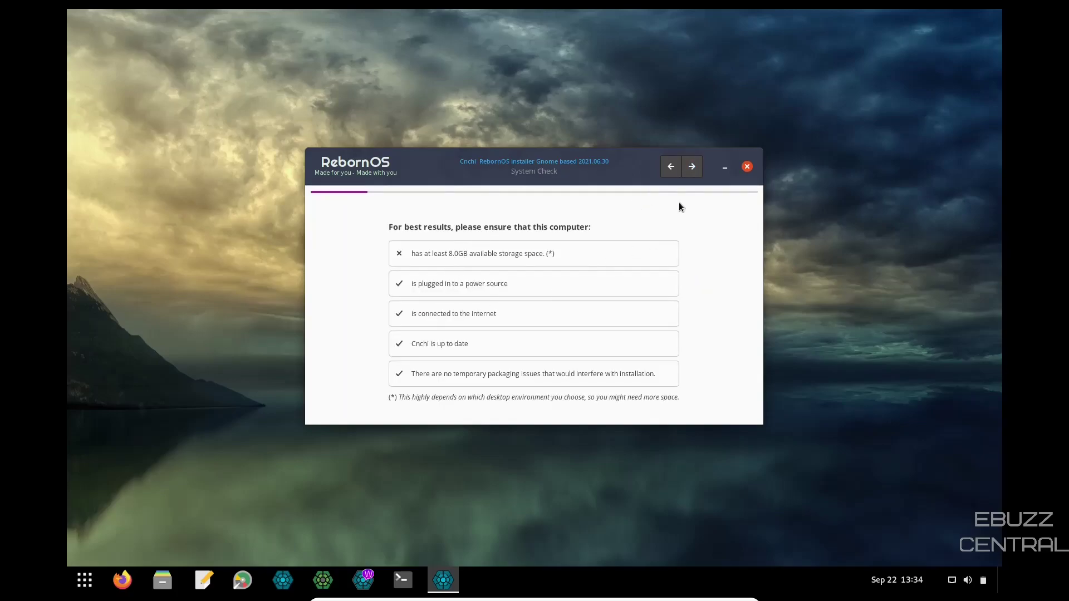
pyautogui.click(692, 170)
pyautogui.click(692, 169)
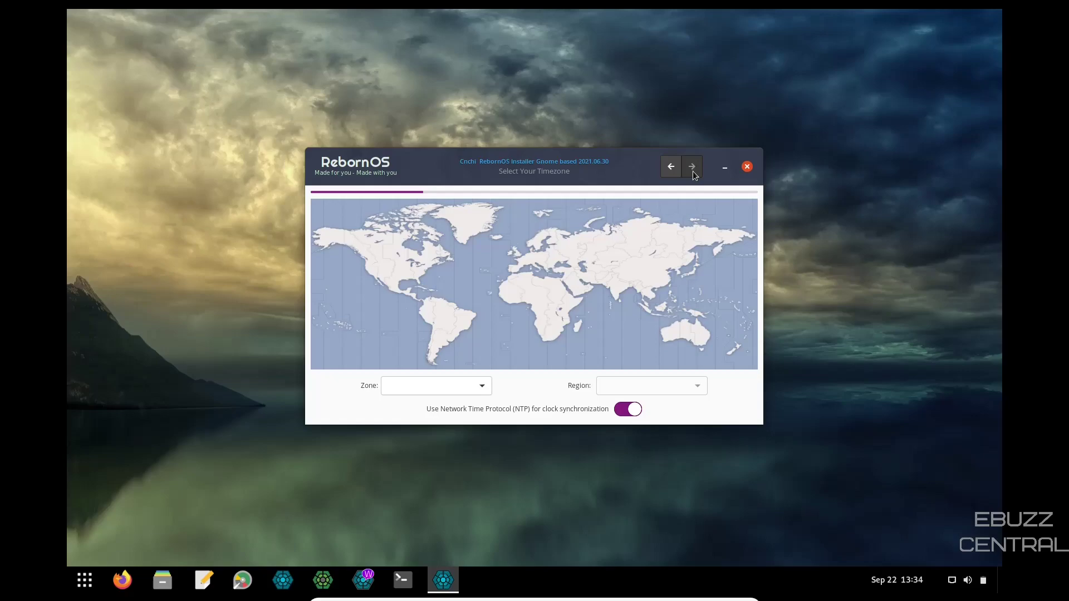
# Set the timezone to America, Indiana/Vincennes and pick the English (US) keyboard layout
pyautogui.click(407, 273)
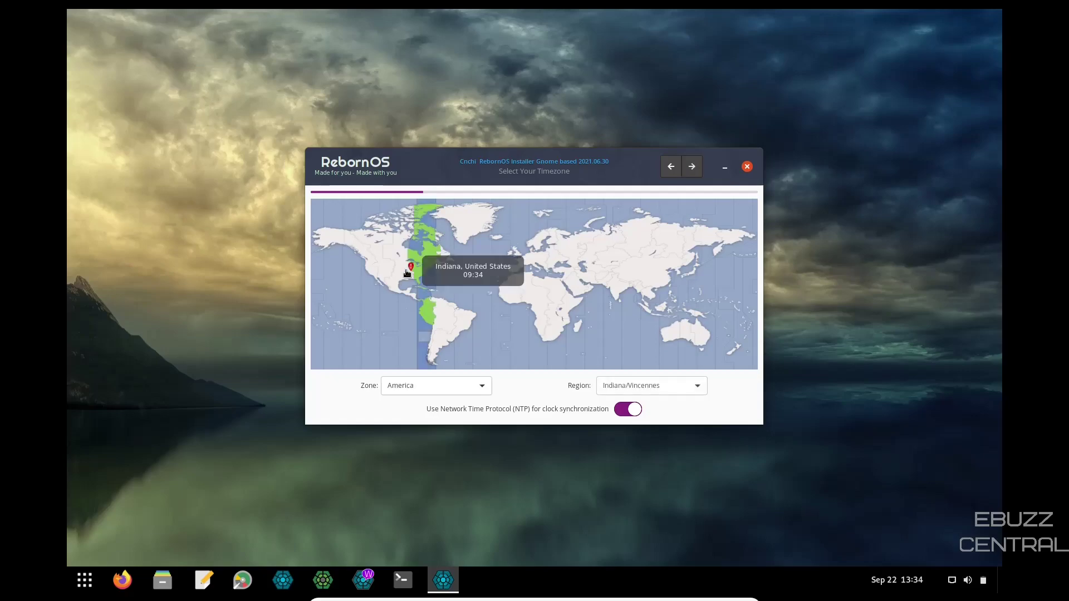
pyautogui.click(692, 167)
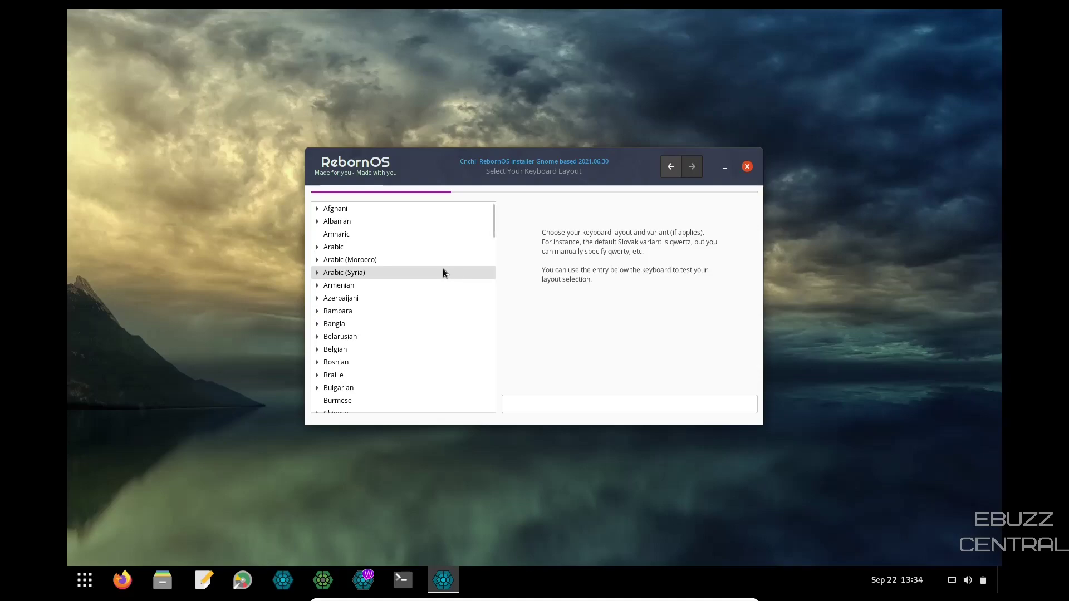
pyautogui.scroll(-5, 444, 272)
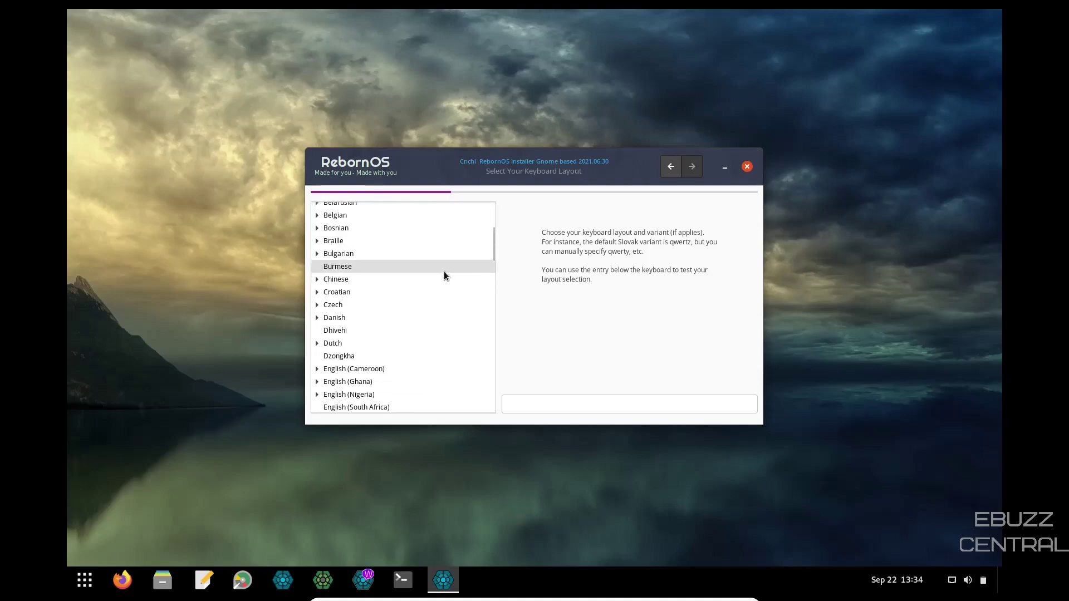
pyautogui.scroll(-1, 444, 272)
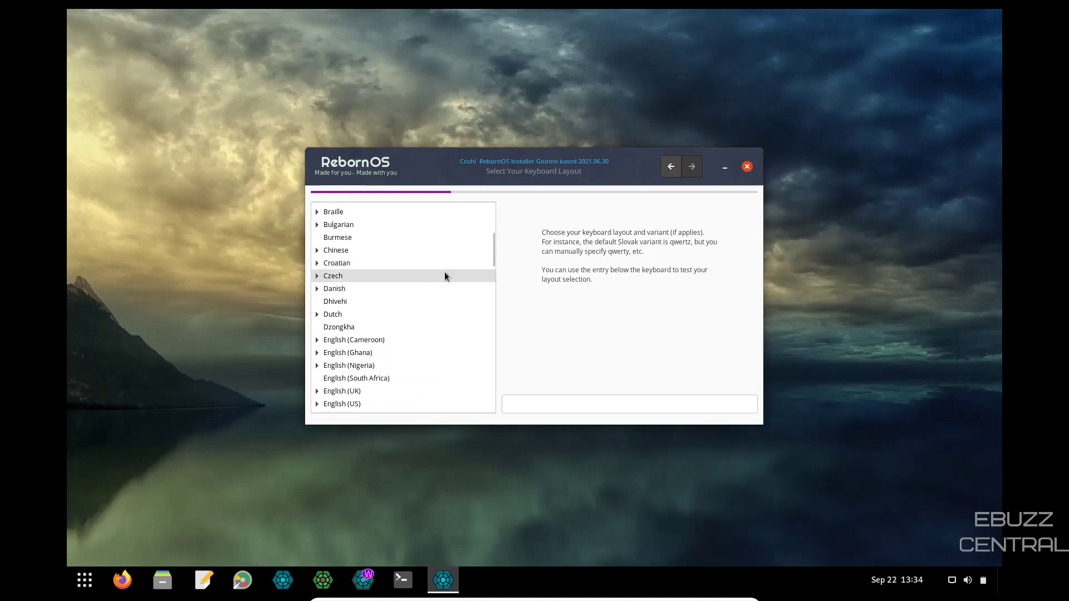
pyautogui.click(342, 403)
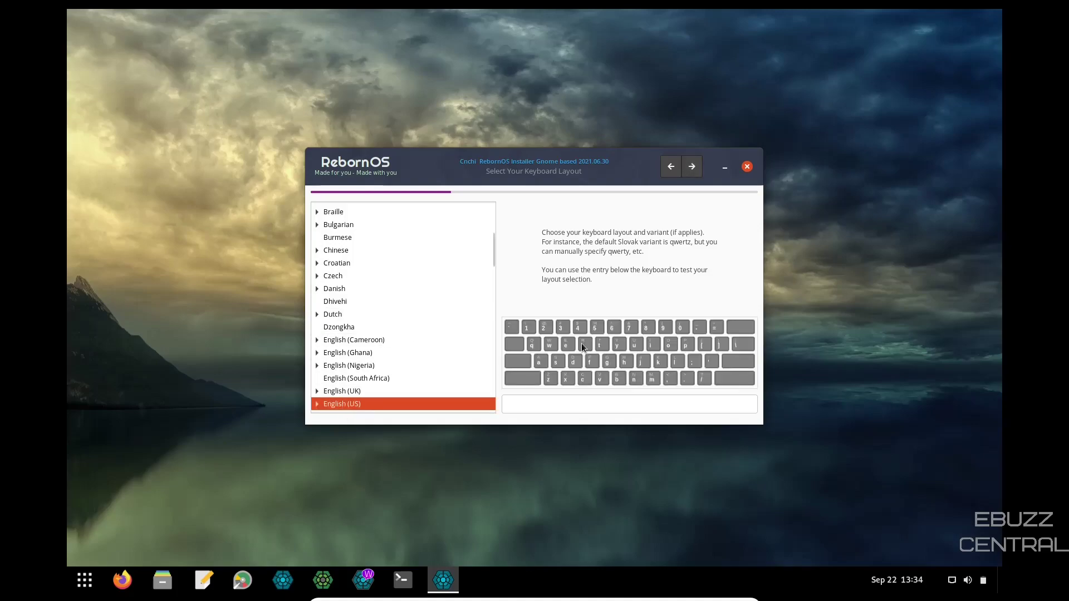
# Preview Deepin and GNOME, then select KDE as the desktop and advance to its features
pyautogui.click(690, 168)
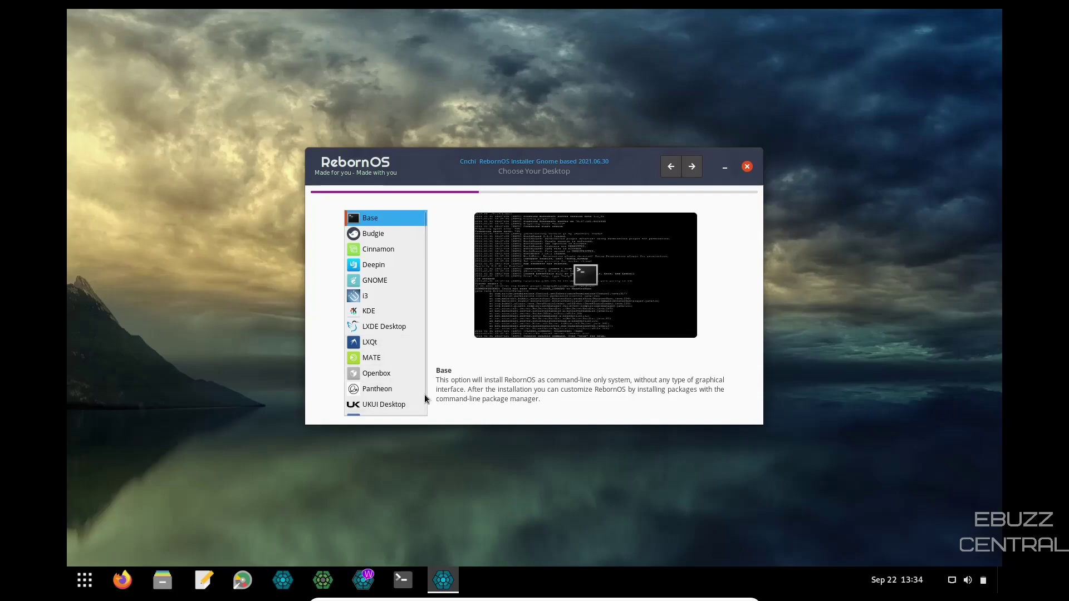
pyautogui.moveTo(424, 394)
pyautogui.mouseDown()
pyautogui.moveTo(424, 409)
pyautogui.moveTo(420, 401)
pyautogui.mouseUp()
pyautogui.click(371, 268)
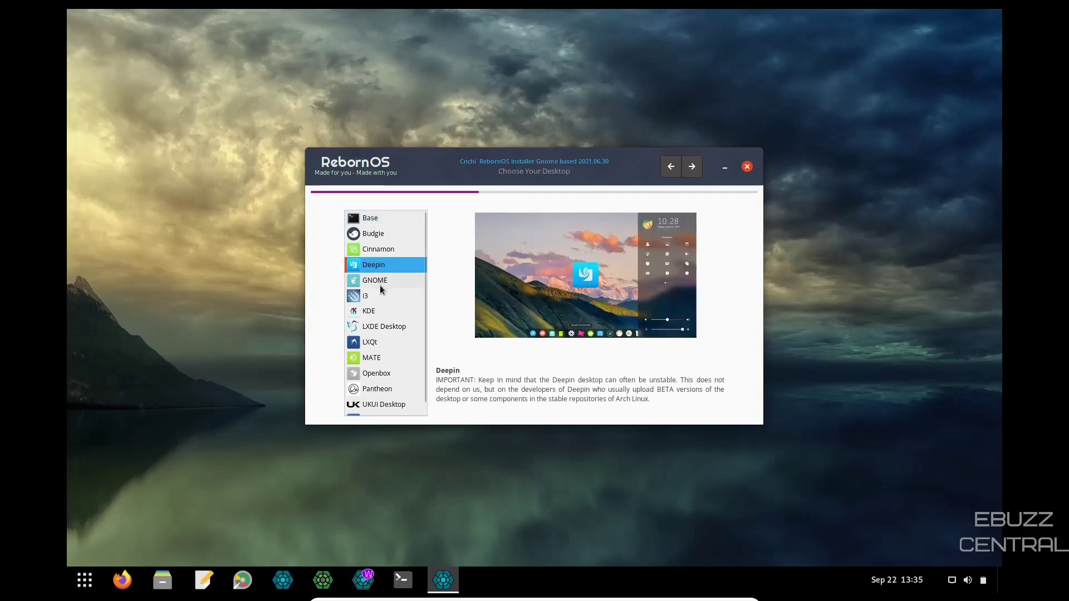
pyautogui.click(380, 284)
pyautogui.click(370, 310)
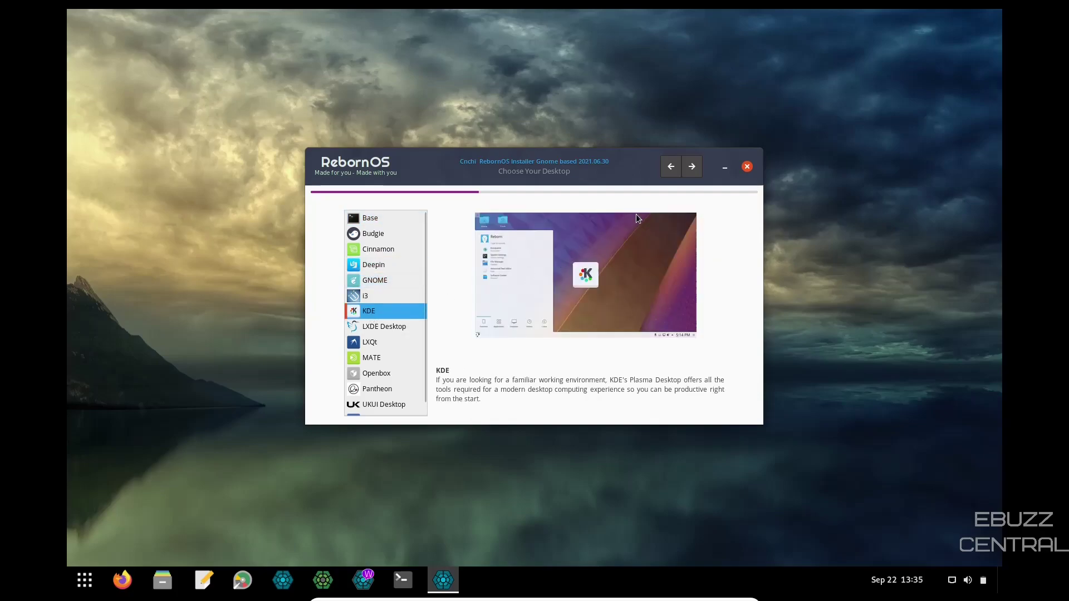
pyautogui.click(693, 174)
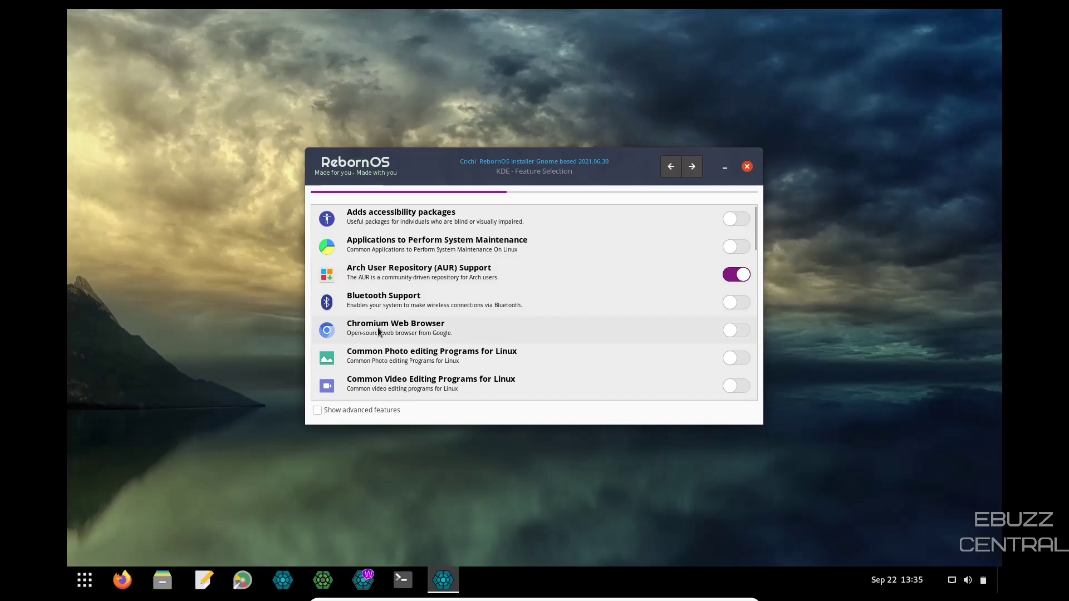
# Review the KDE feature toggles, including AUR, Firefox, Kernel (LTS) and Printing Support, and continue
pyautogui.scroll(-1, 387, 329)
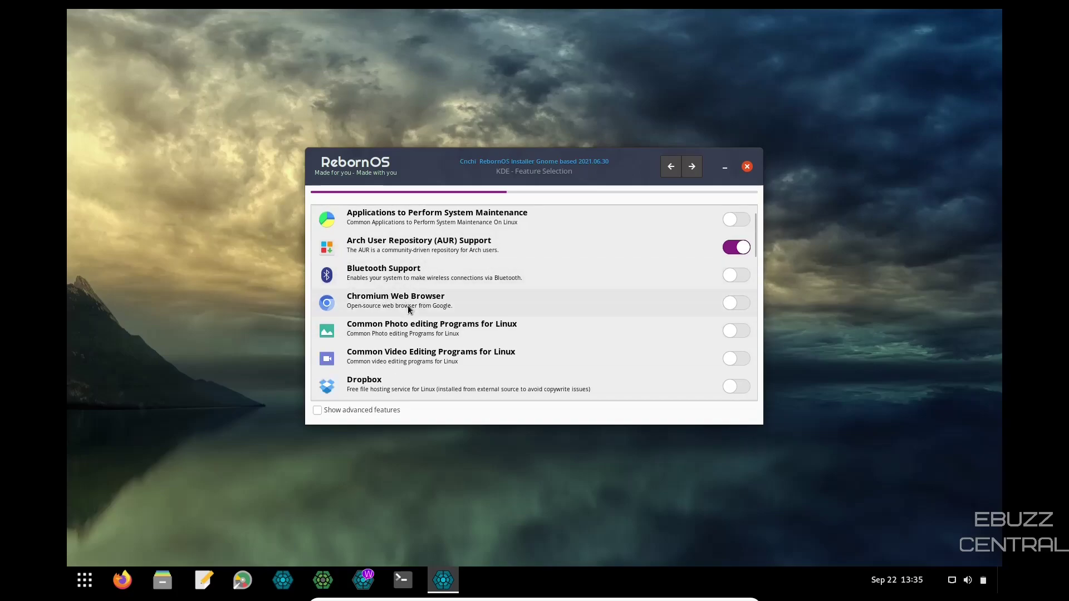
pyautogui.scroll(-1, 408, 308)
pyautogui.scroll(-1, 407, 312)
pyautogui.scroll(-1, 405, 319)
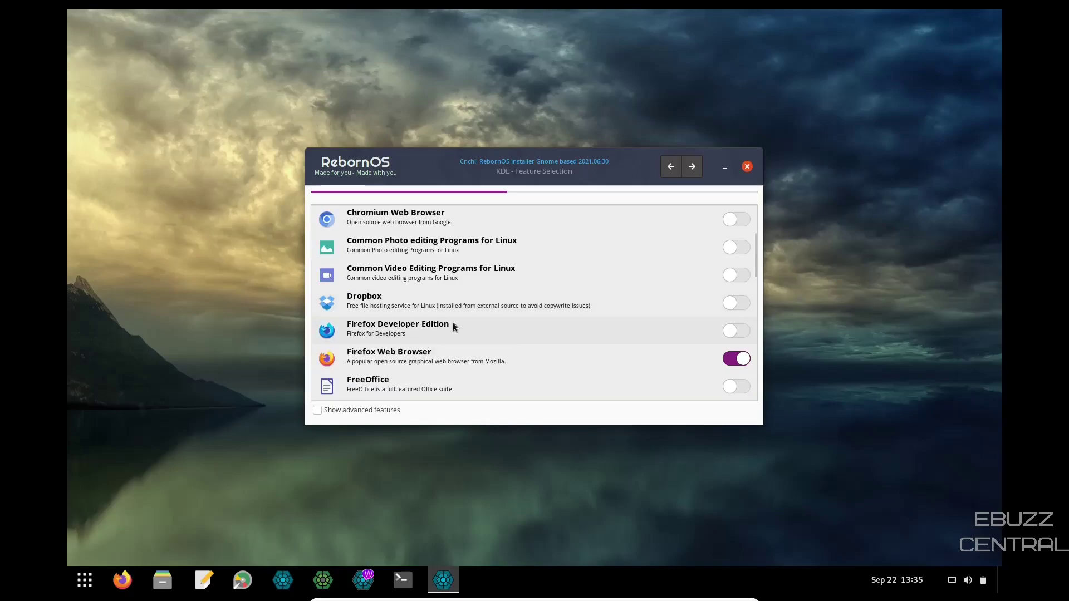
pyautogui.scroll(-1, 492, 287)
pyautogui.scroll(-1, 490, 288)
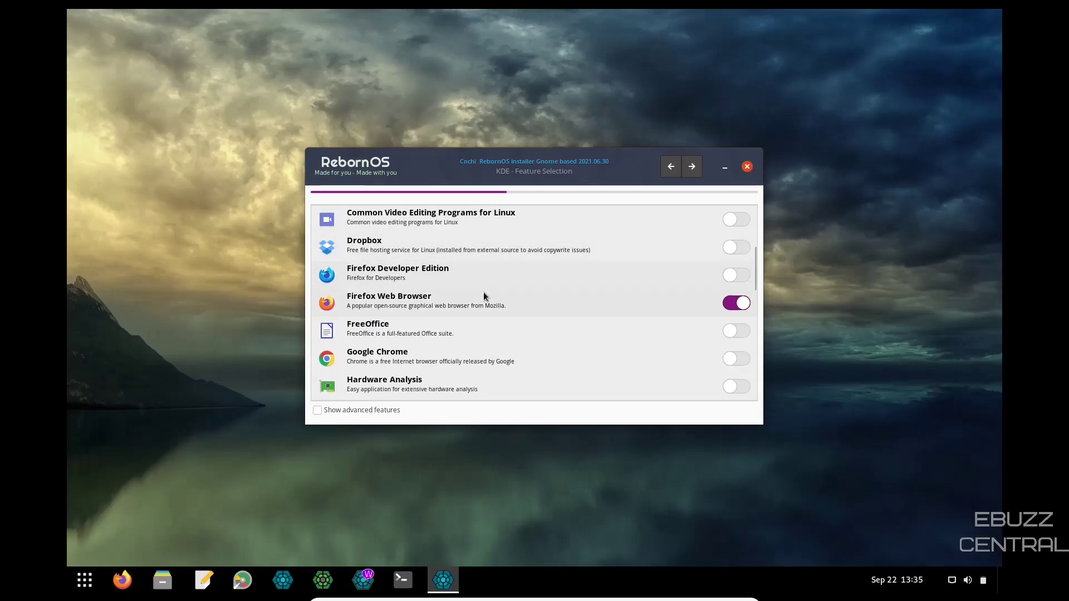
pyautogui.scroll(-3, 485, 296)
pyautogui.scroll(-2, 483, 300)
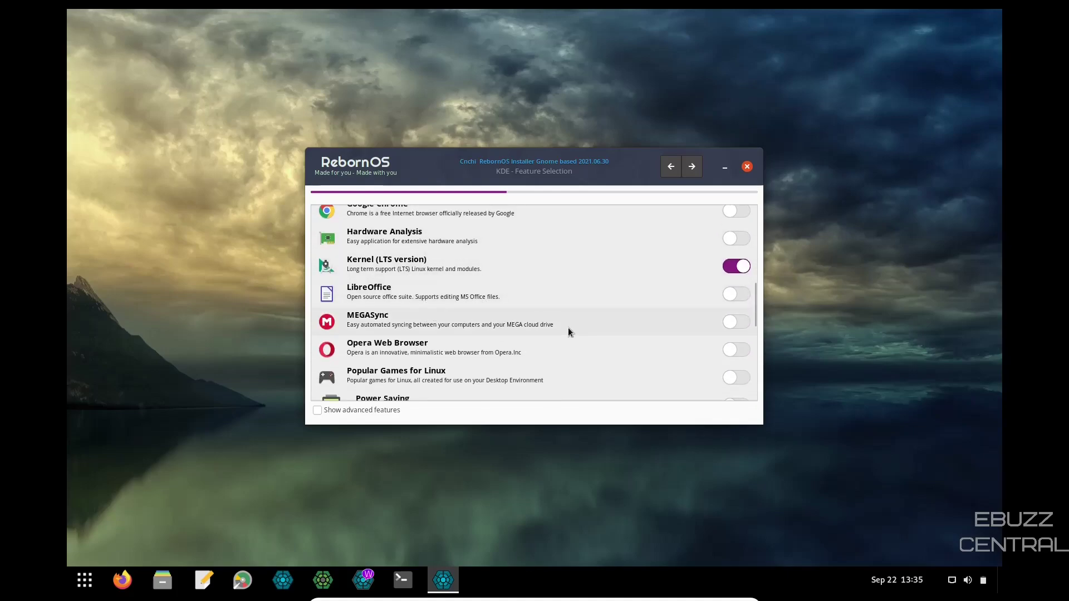
pyautogui.scroll(-1, 756, 329)
pyautogui.moveTo(756, 331); pyautogui.dragTo(693, 178)
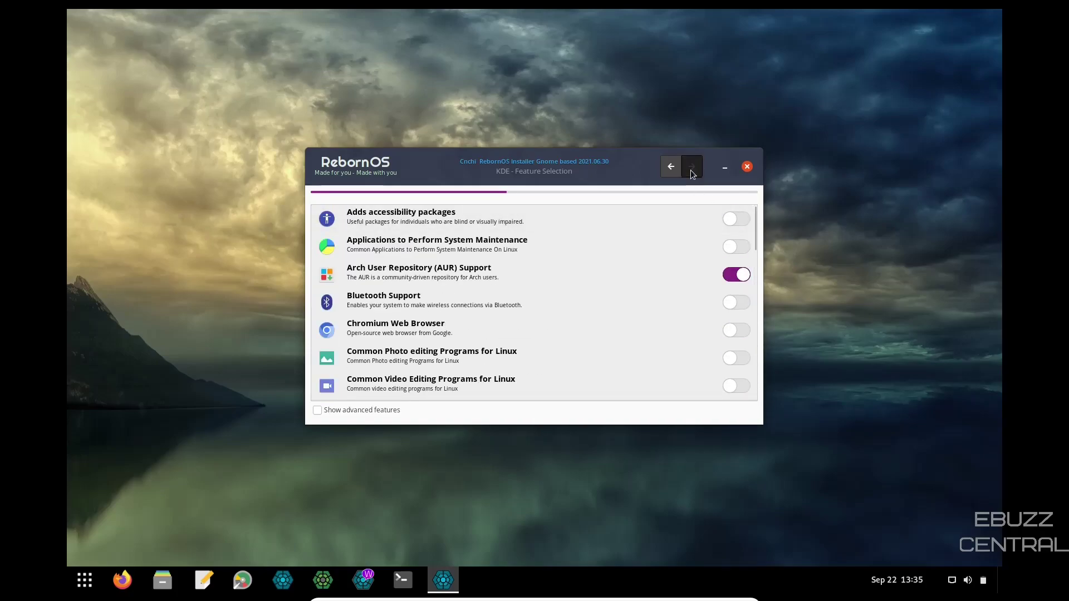
pyautogui.click(691, 168)
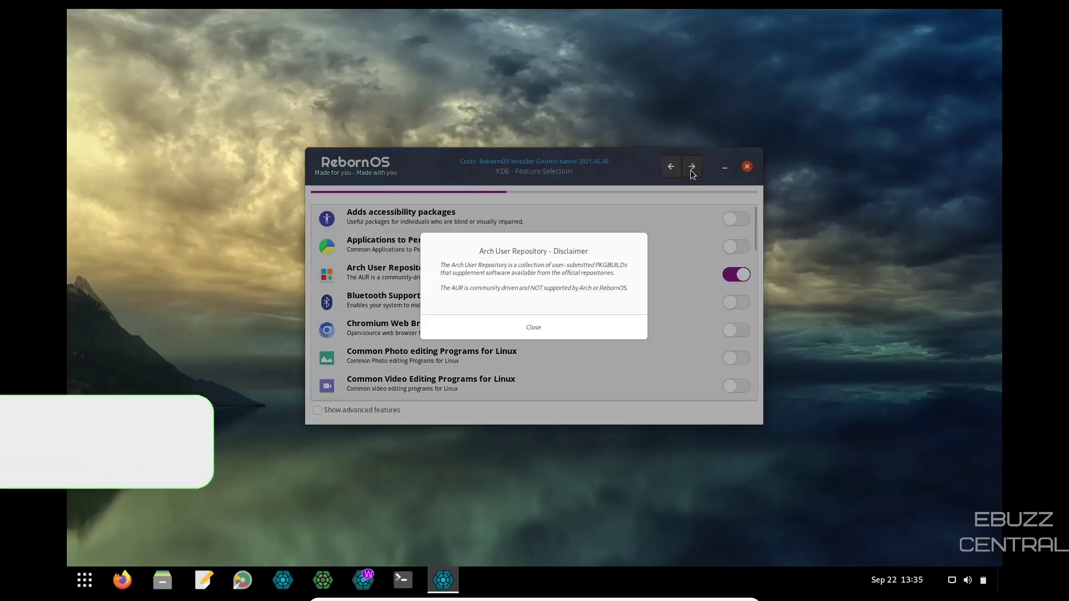
# Dismiss the AUR disclaimer to reach the cache selection page, then close Cnchi
pyautogui.click(537, 328)
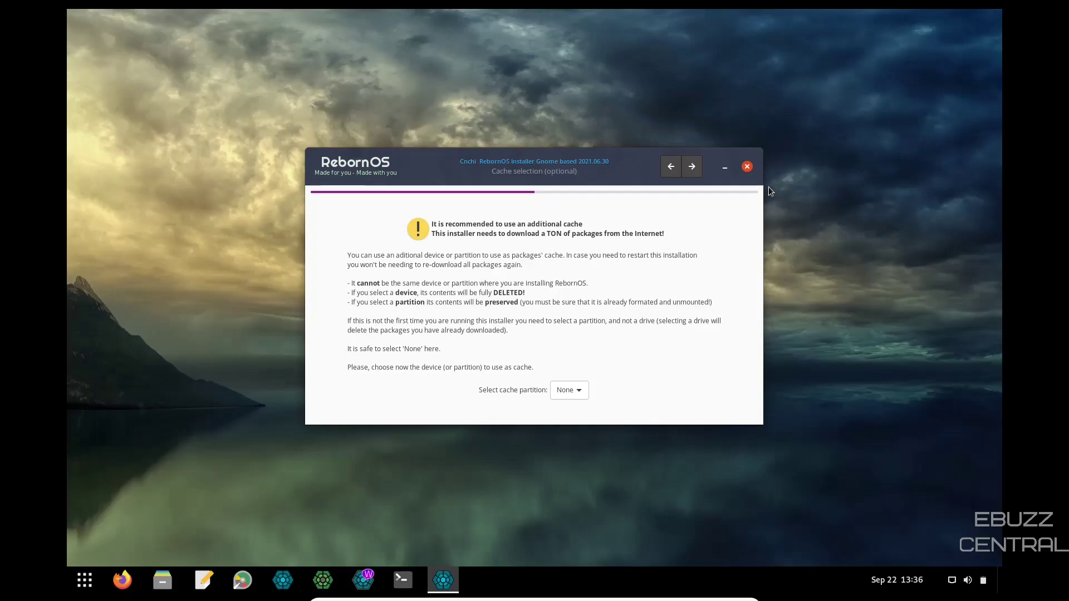
pyautogui.click(746, 166)
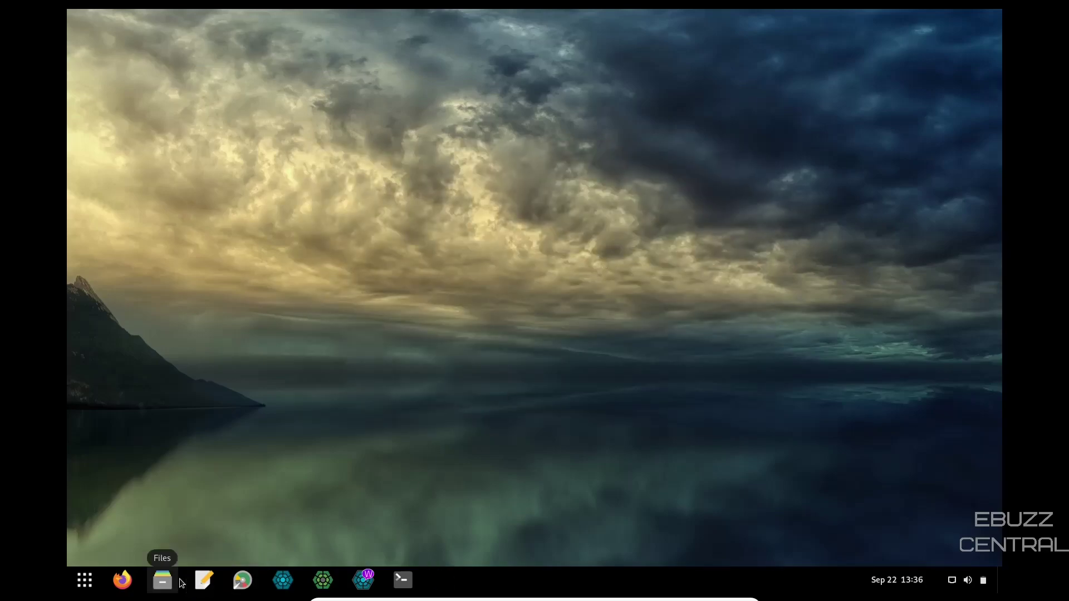
pyautogui.click(162, 581)
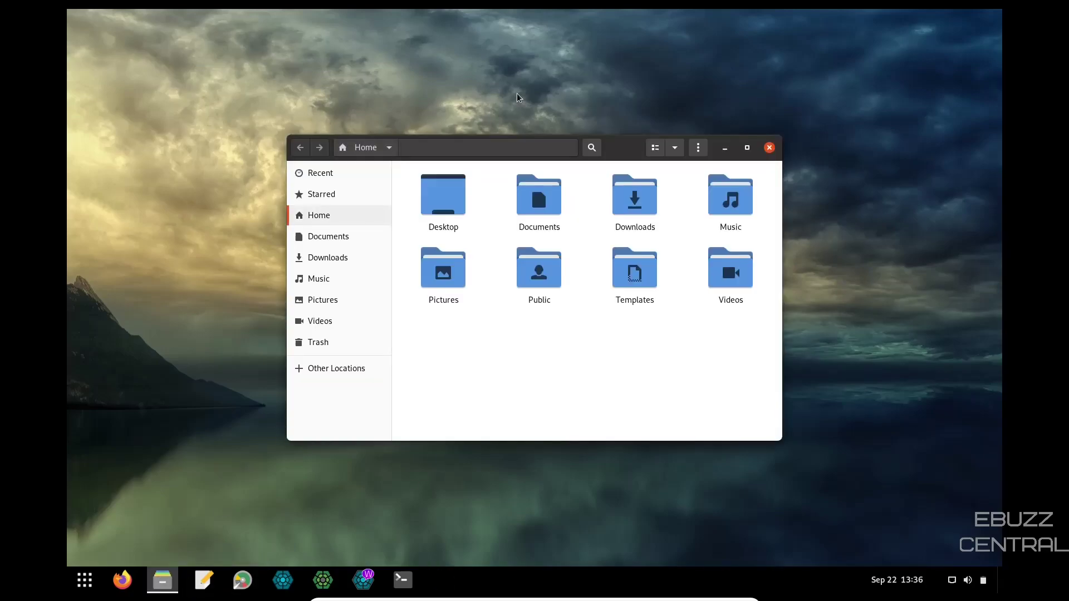
pyautogui.moveTo(628, 145); pyautogui.dragTo(569, 78)
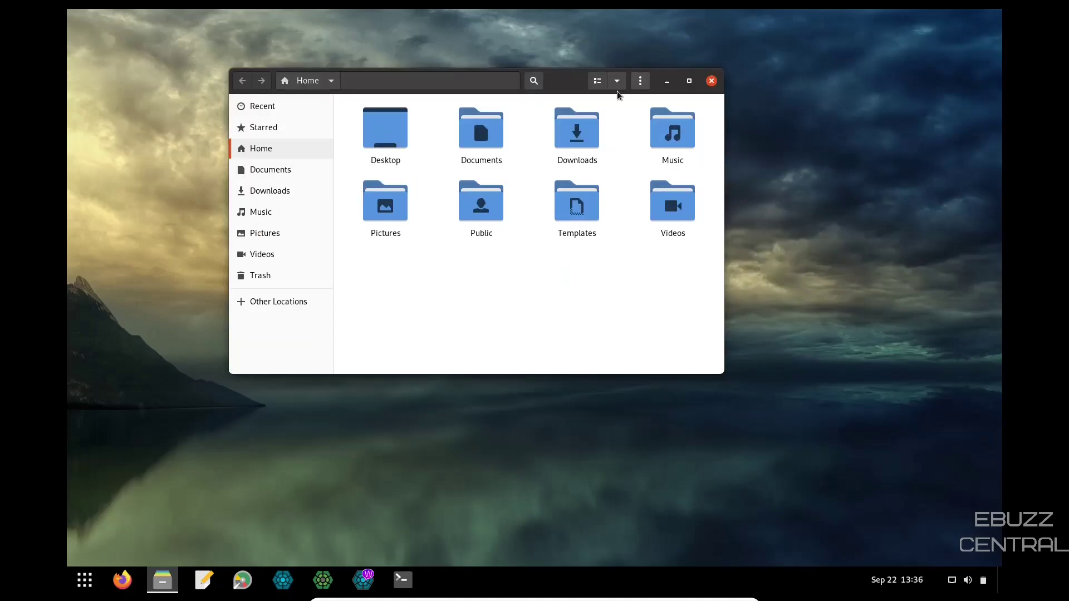
pyautogui.click(617, 86)
pyautogui.click(584, 117)
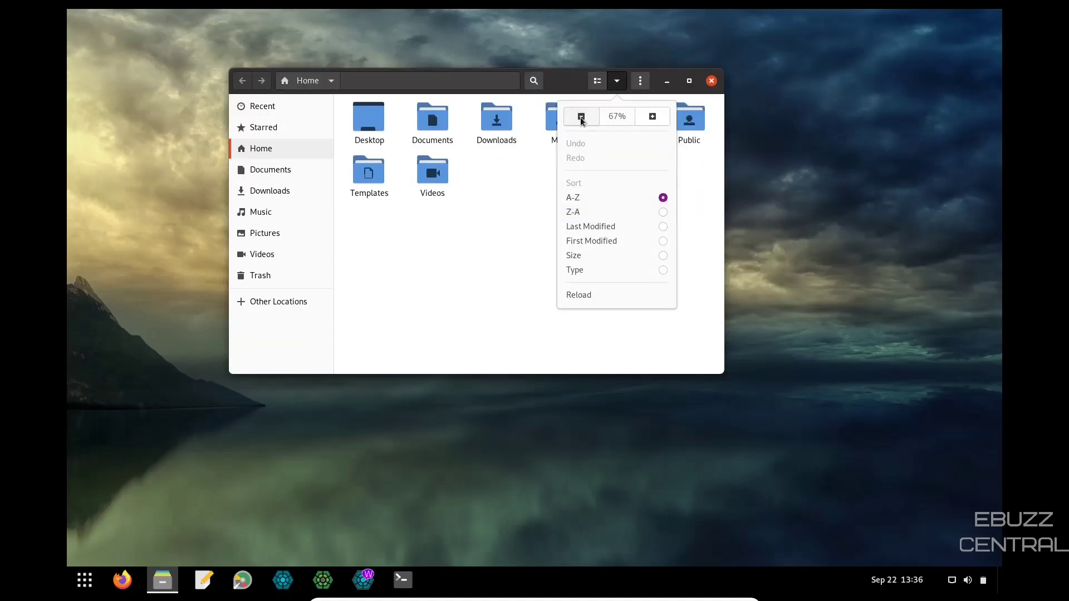
pyautogui.click(651, 116)
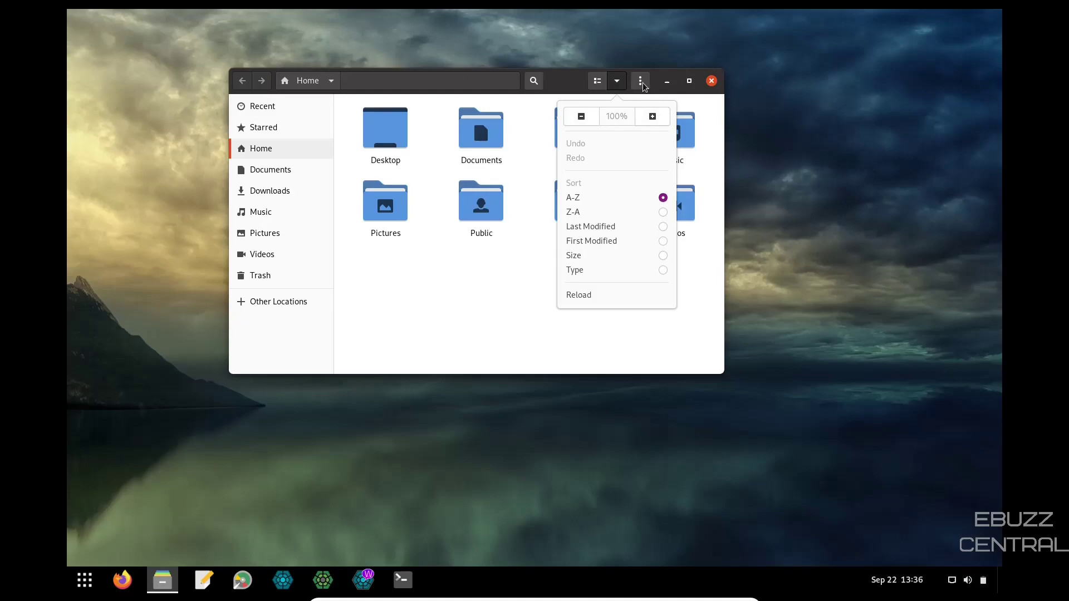
pyautogui.click(616, 81)
pyautogui.click(640, 82)
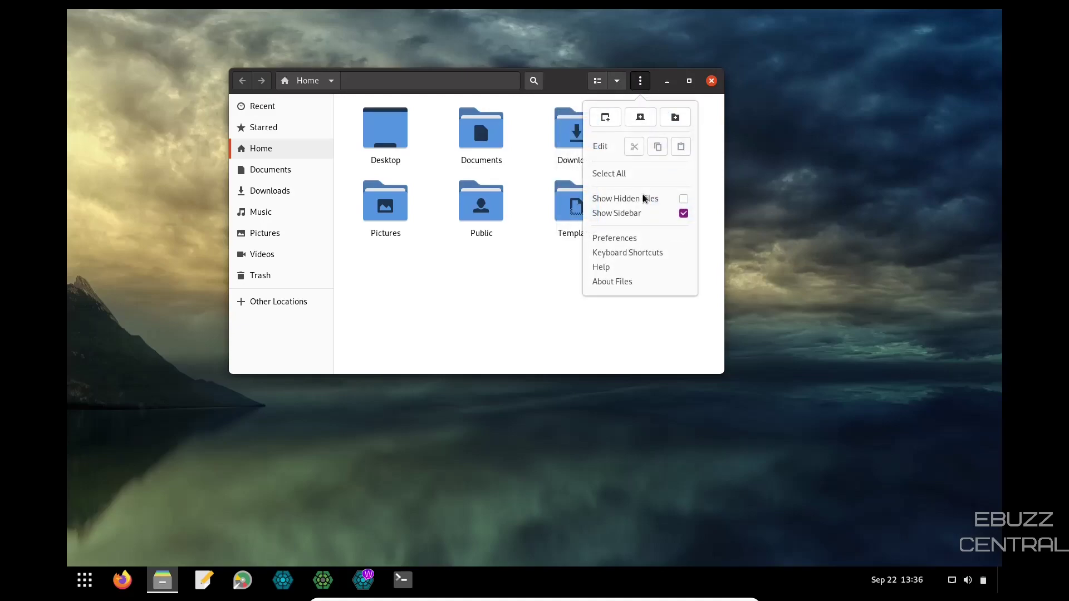
pyautogui.click(623, 280)
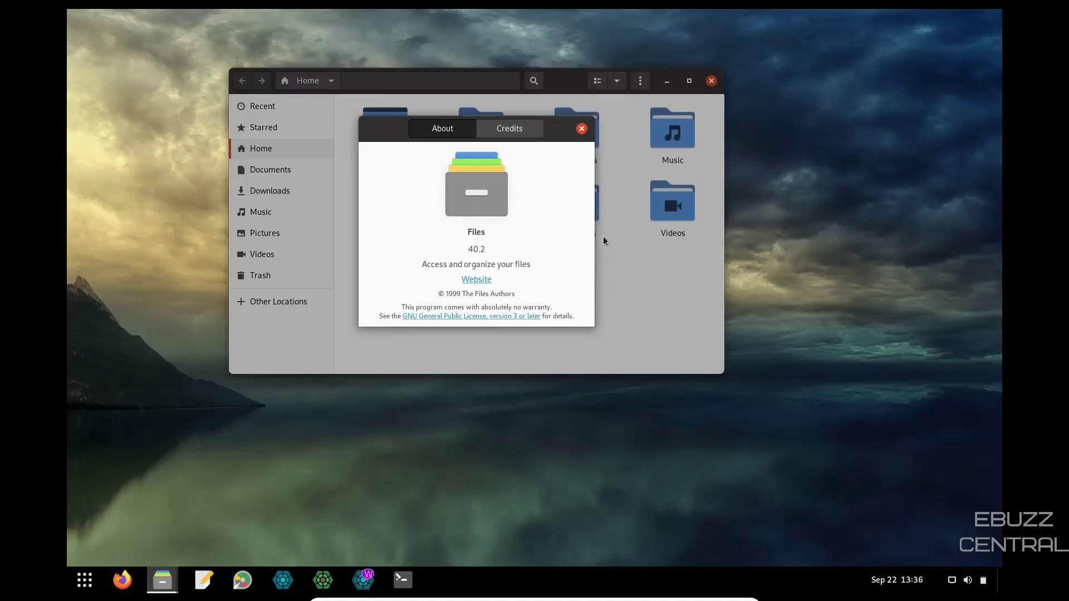
pyautogui.click(582, 128)
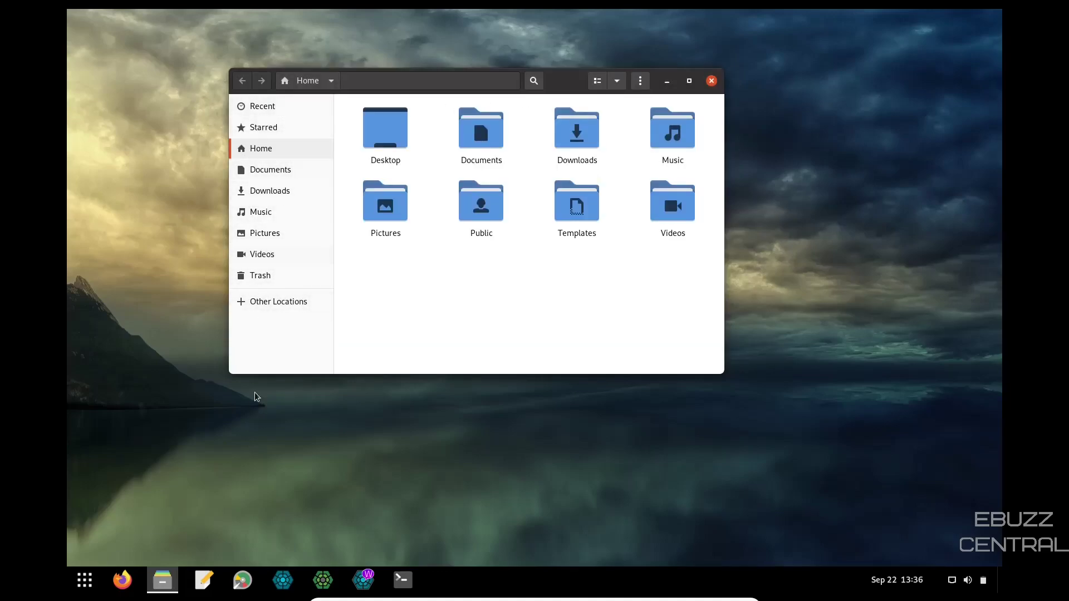
pyautogui.moveTo(559, 82); pyautogui.dragTo(599, 143)
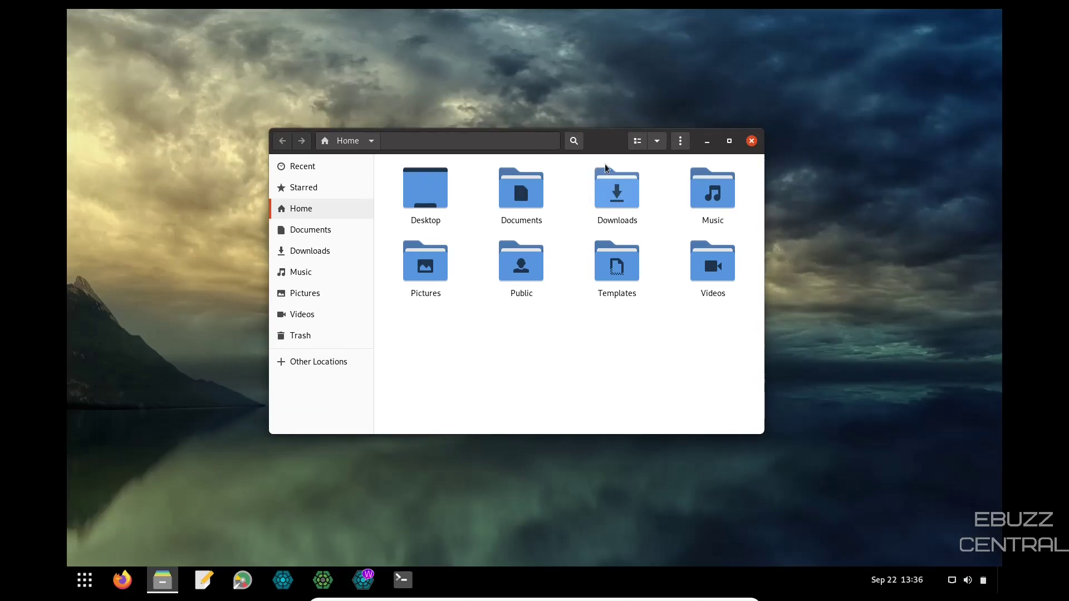
pyautogui.click(752, 142)
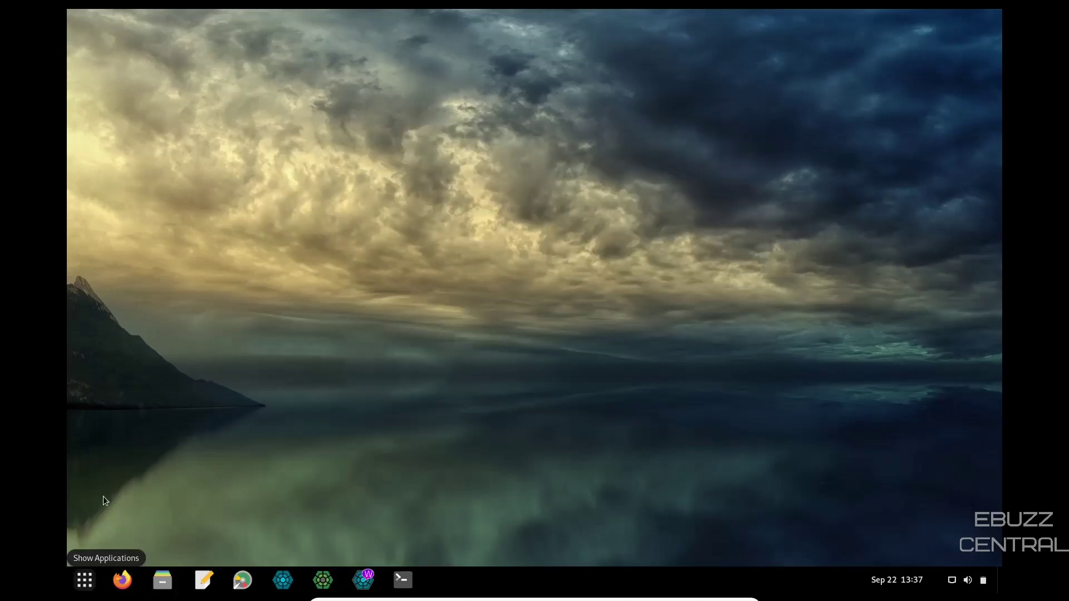
# Bring up the application grid with Super+A to find System Monitor
pyautogui.press('super+a')
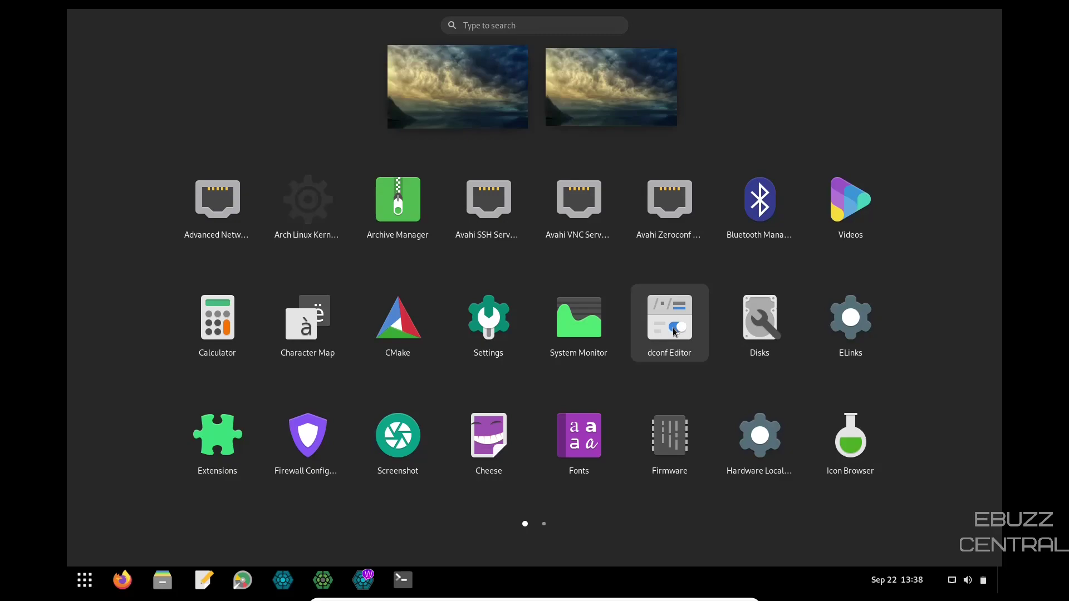
pyautogui.click(574, 313)
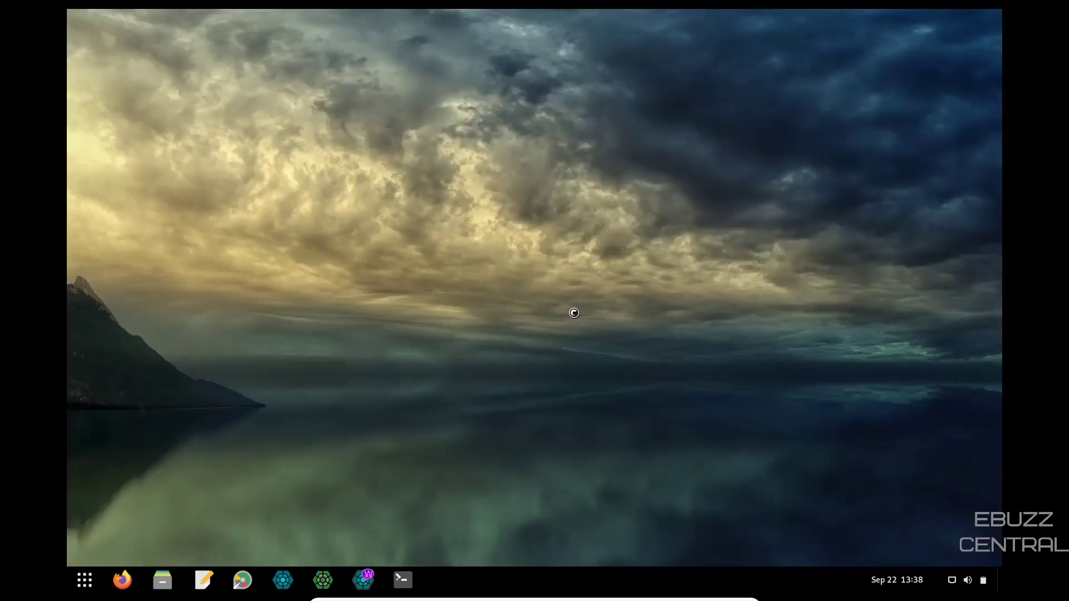
pyautogui.click(482, 164)
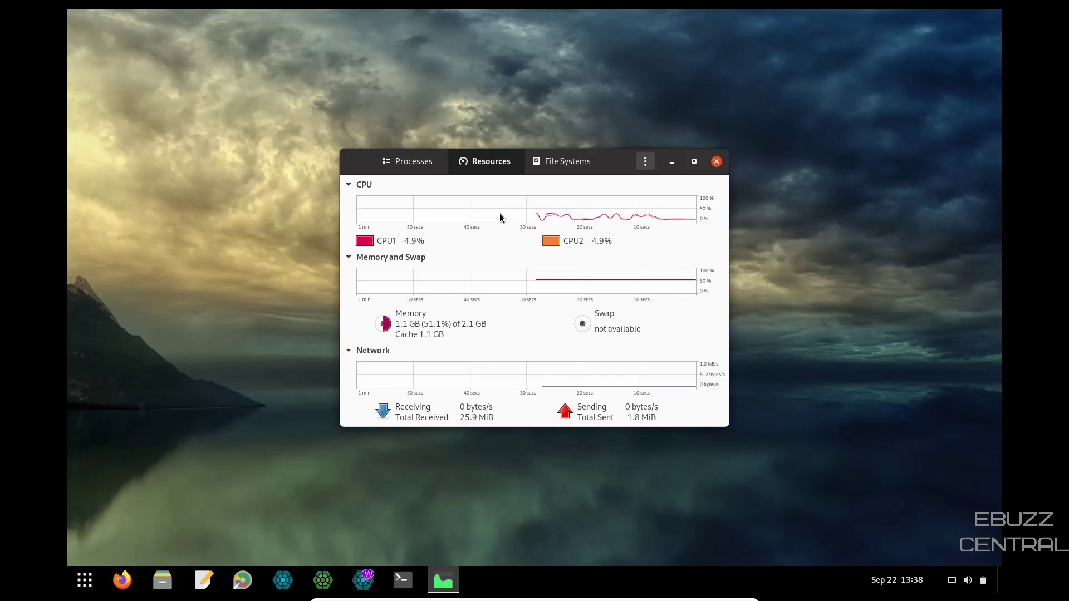
pyautogui.click(716, 161)
# Open the app grid, move to its second page, and launch GNOME Tweaks
pyautogui.click(85, 580)
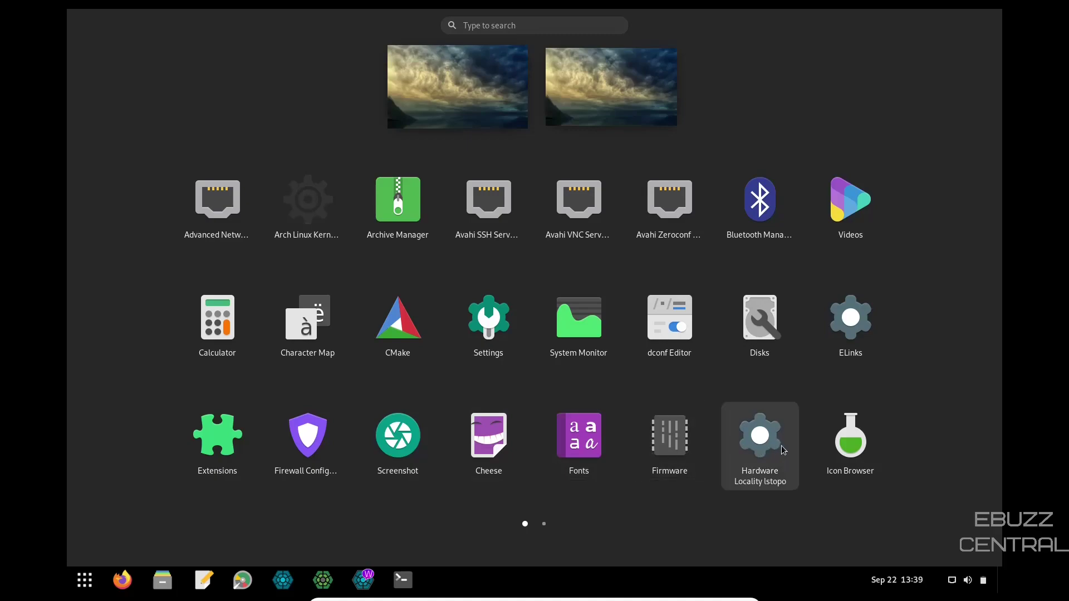
pyautogui.scroll(-1, 678, 454)
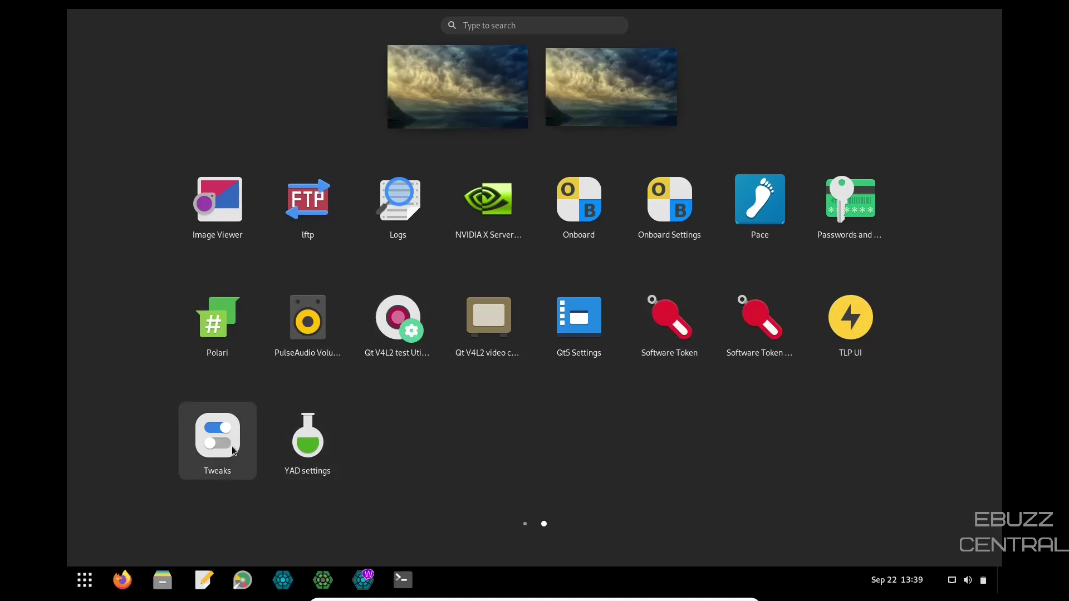
pyautogui.click(217, 440)
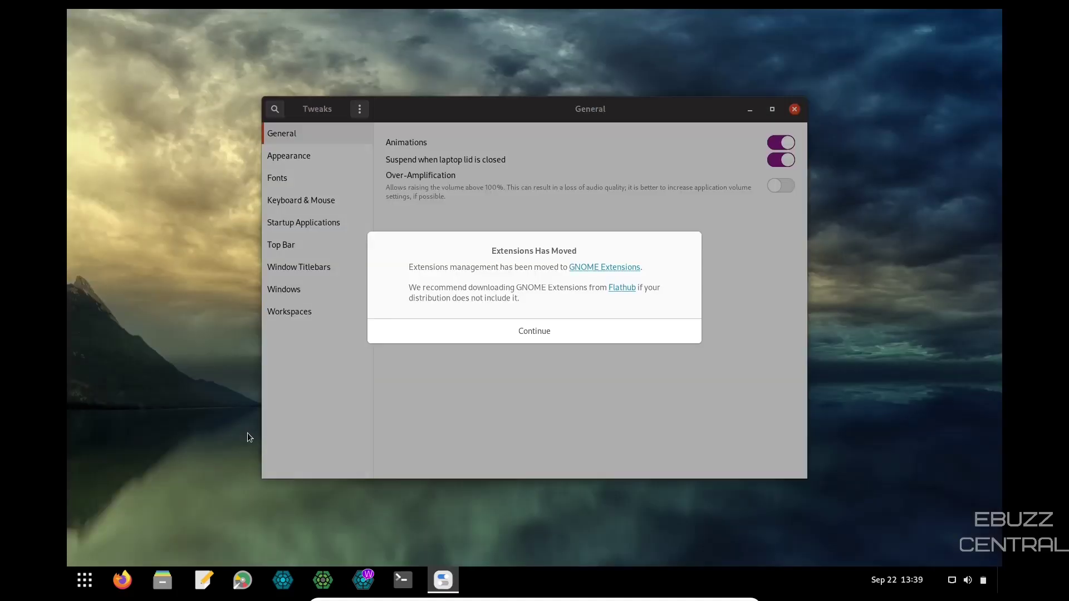
# Dismiss the Extensions notice and keep adwaita-day.jpg as the Appearance background image
pyautogui.press('Return')
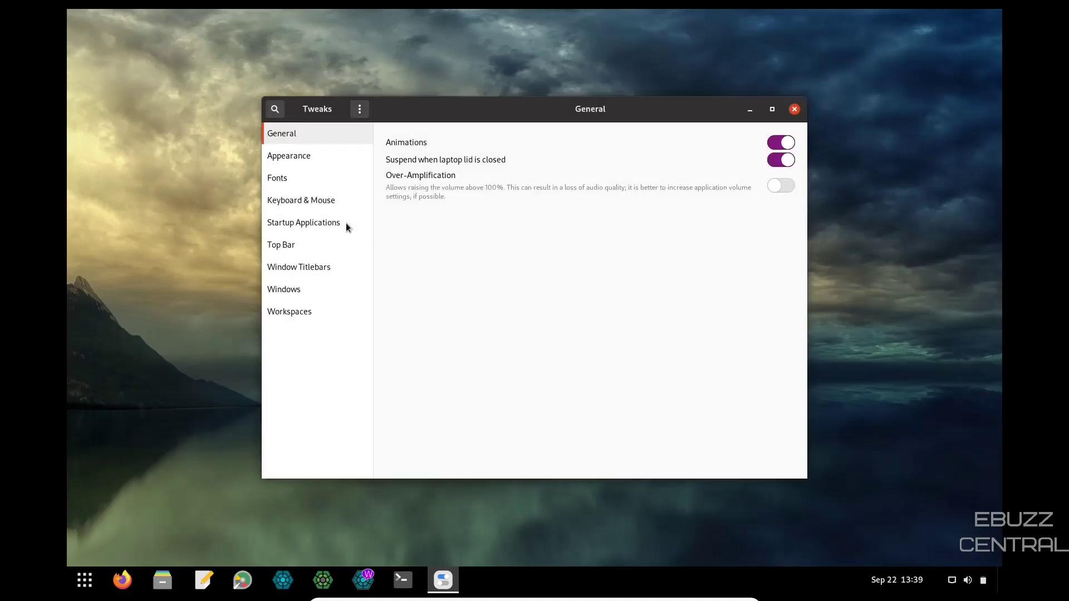
pyautogui.click(277, 159)
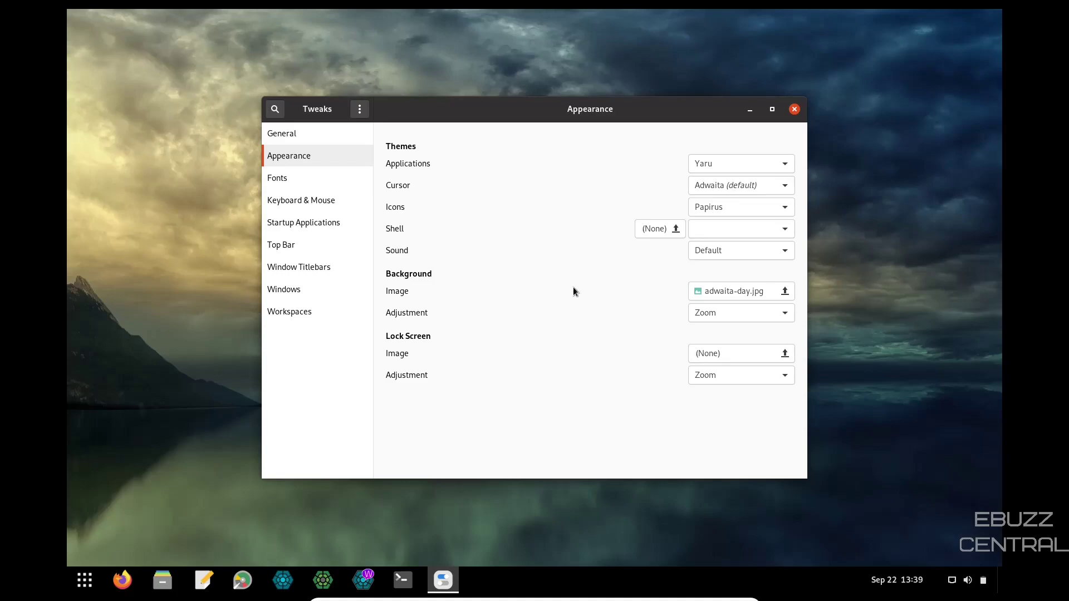
pyautogui.click(791, 297)
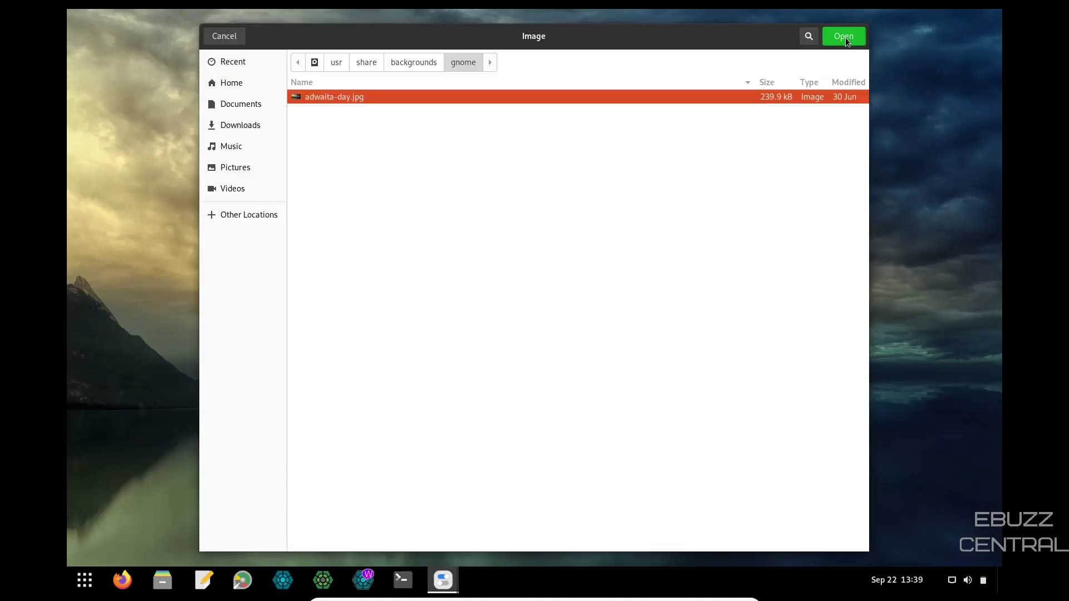
pyautogui.click(220, 36)
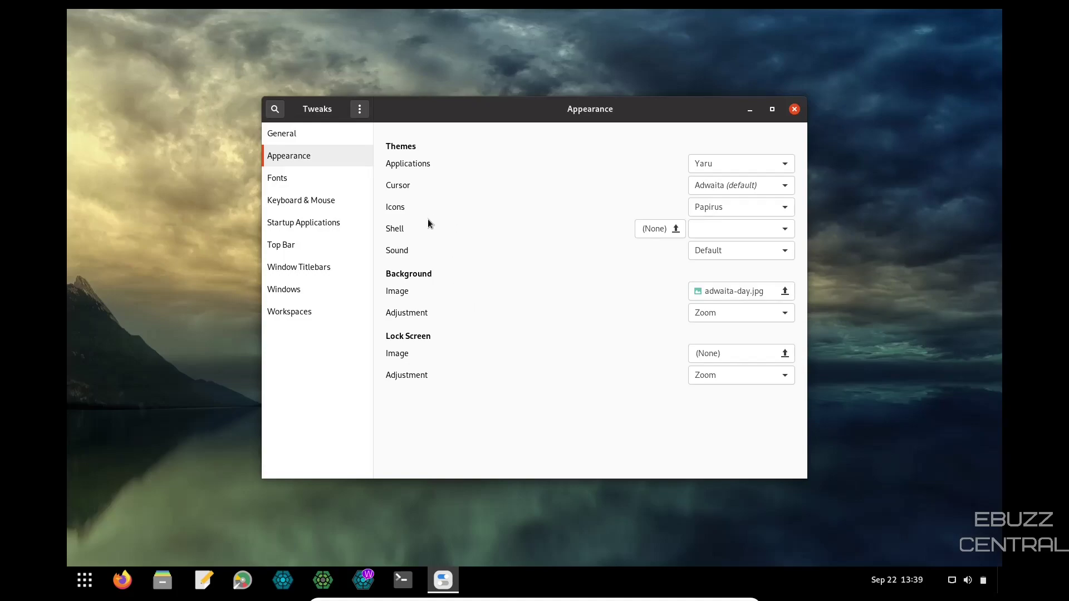
# Try the Yaru and Yaru-light shell themes, settling on Yaru
pyautogui.click(786, 230)
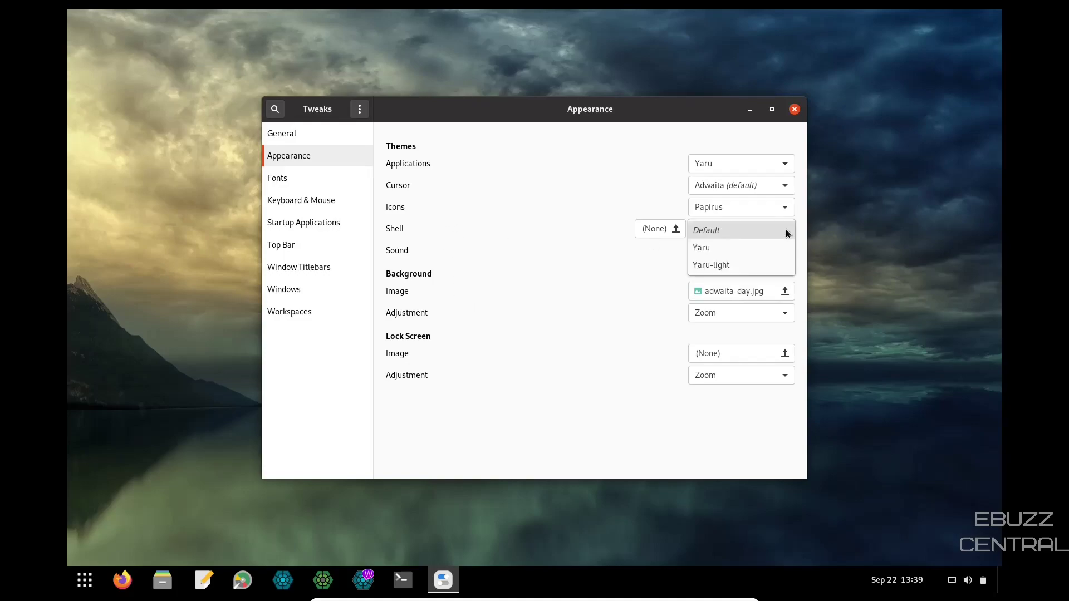
pyautogui.click(716, 247)
pyautogui.click(749, 233)
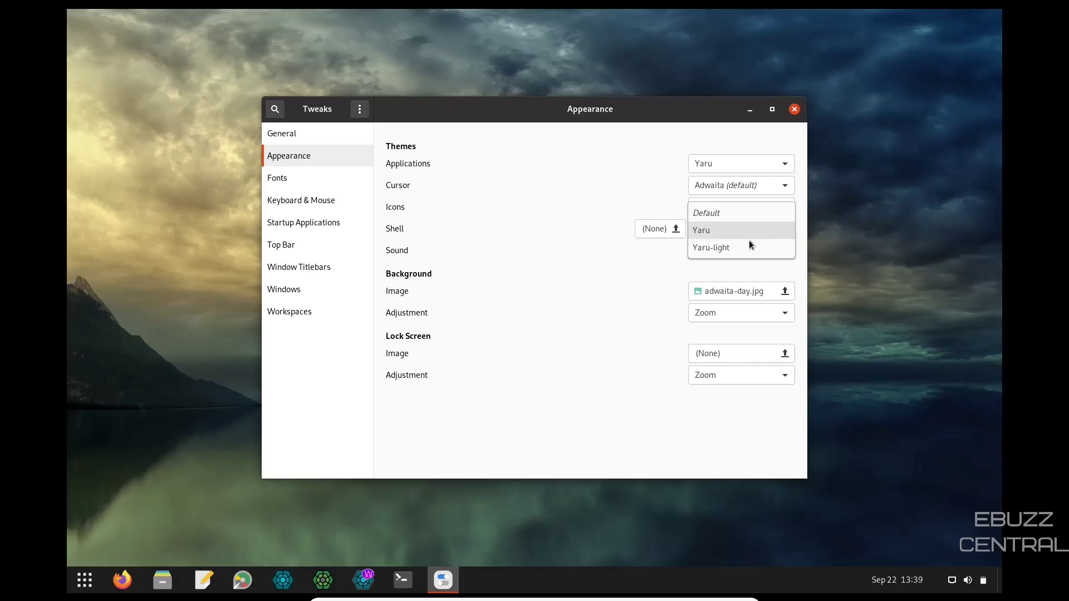
pyautogui.click(747, 248)
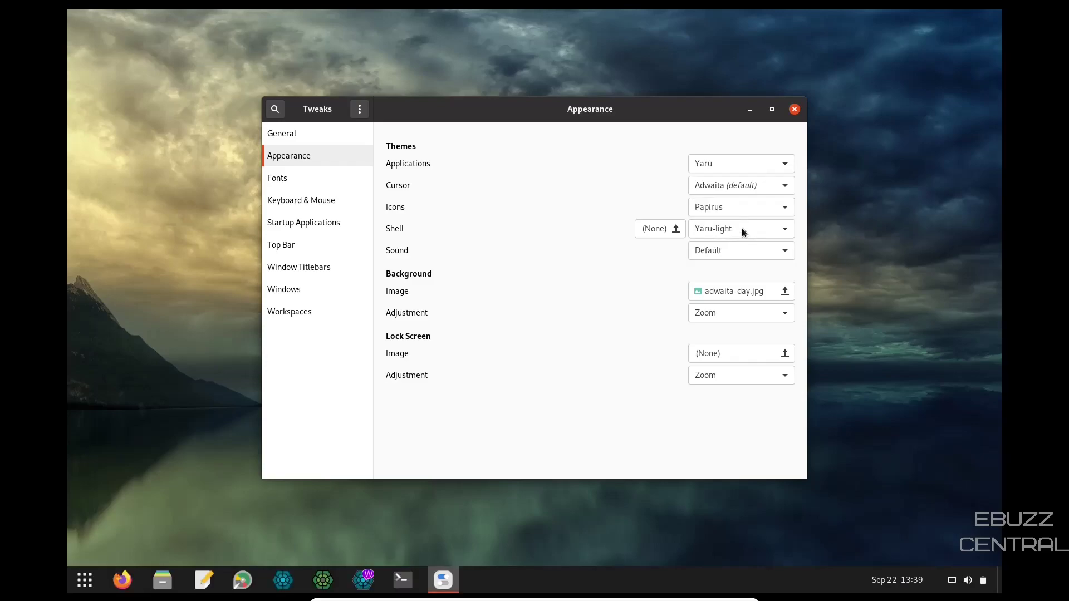
pyautogui.click(742, 229)
pyautogui.click(727, 213)
# Raise the font scaling factor to 1.04
pyautogui.click(276, 179)
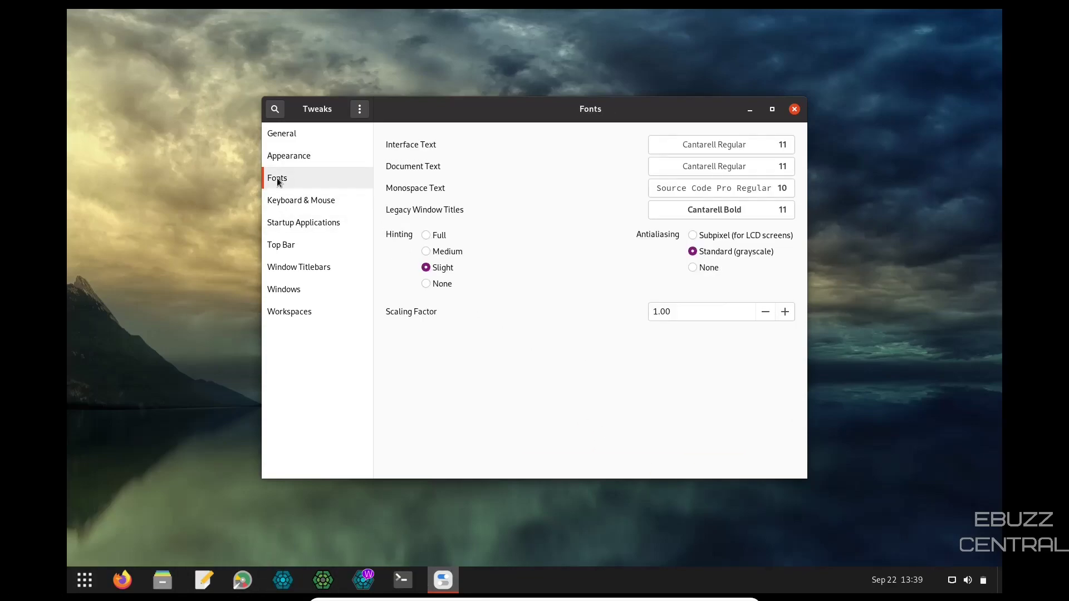
pyautogui.click(785, 314)
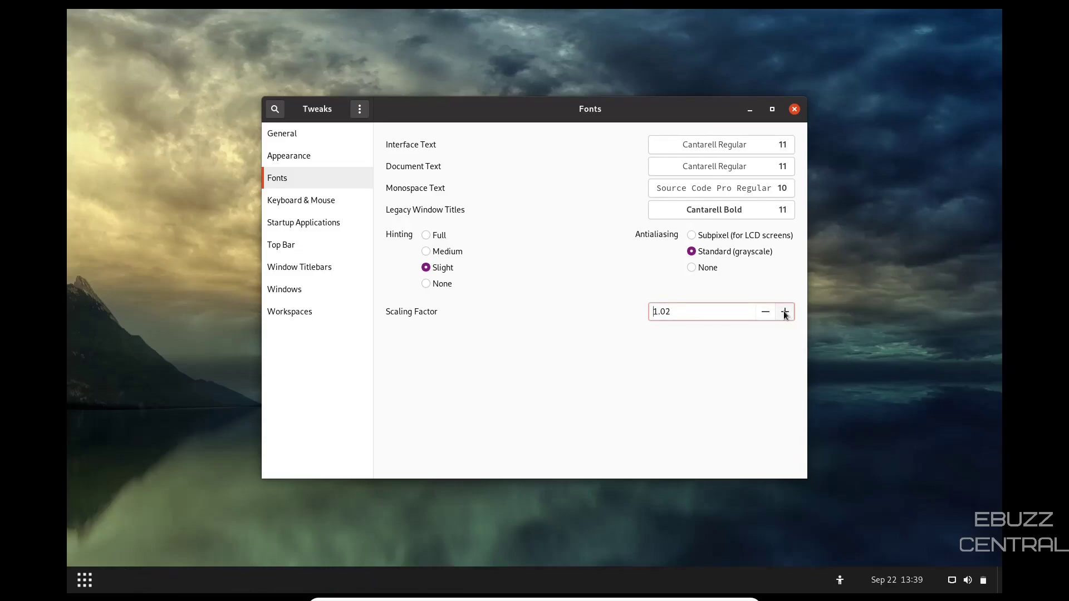
pyautogui.click(785, 312)
pyautogui.click(785, 313)
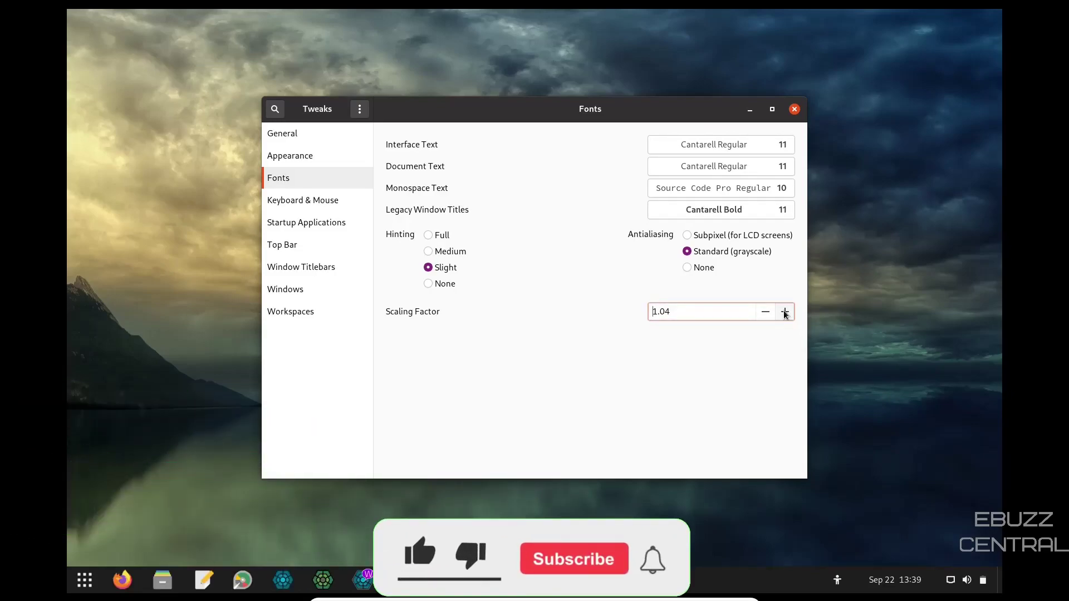
# Set the interface text font to Cantarell Bold Italic 11
pyautogui.click(717, 146)
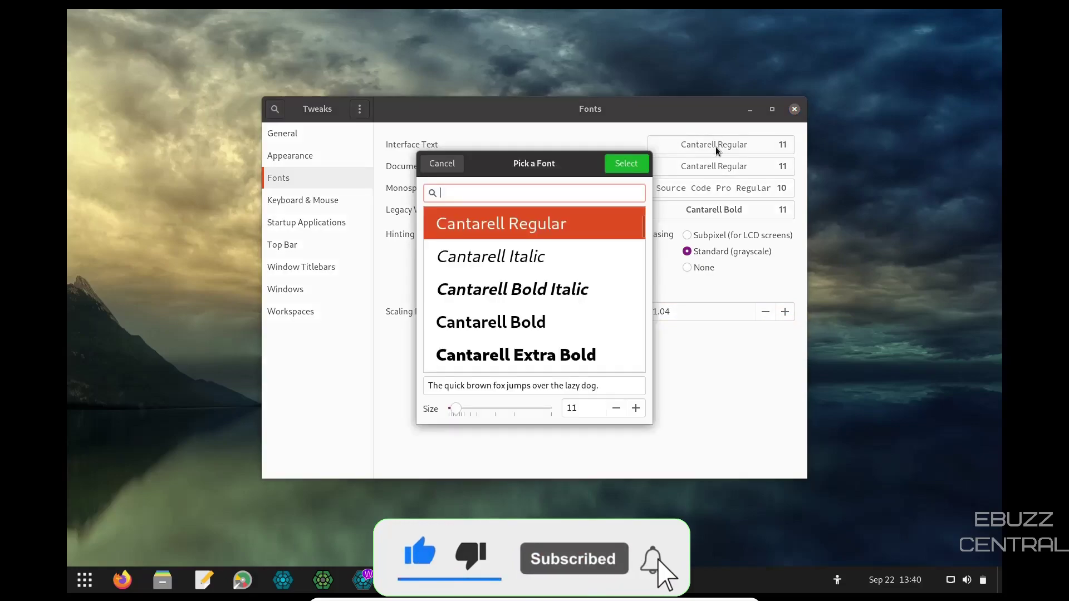
pyautogui.click(510, 290)
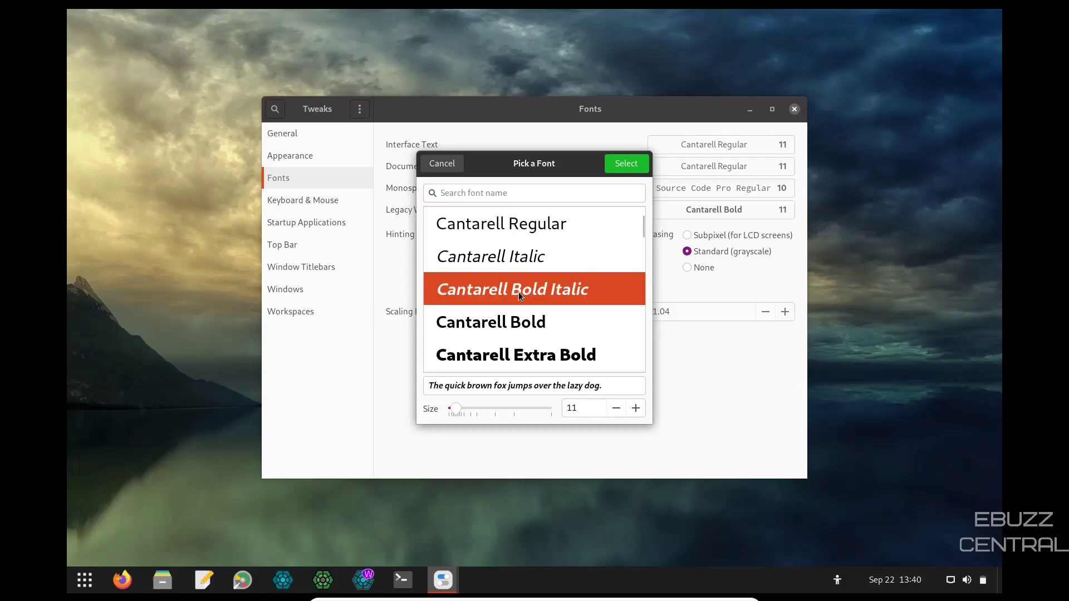
pyautogui.click(620, 162)
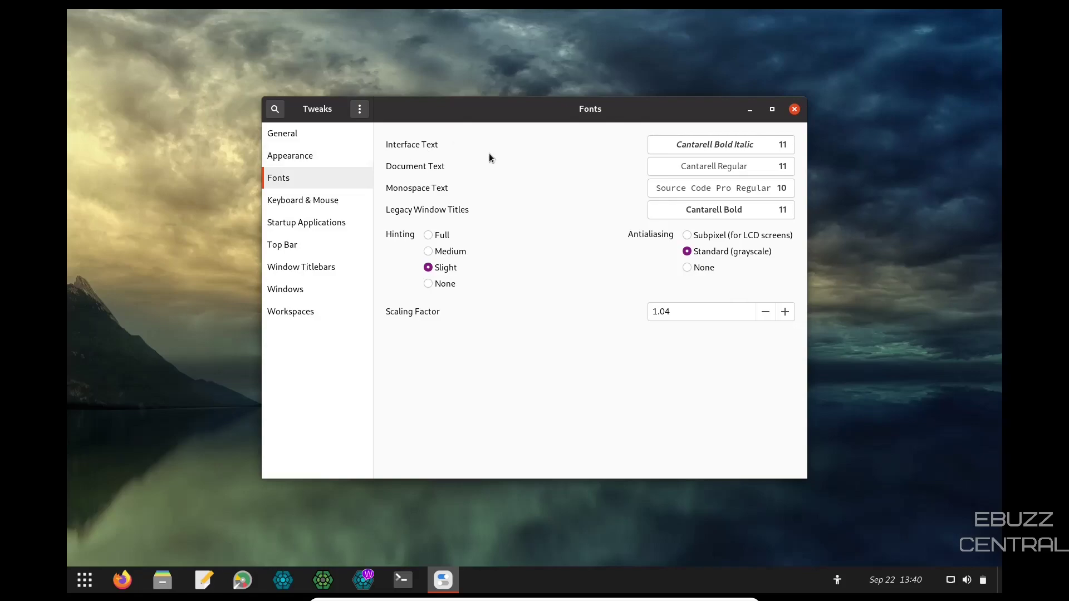
# Browse Keyboard & Mouse settings, then view Startup Applications listing refresh-keys.desktop
pyautogui.click(331, 201)
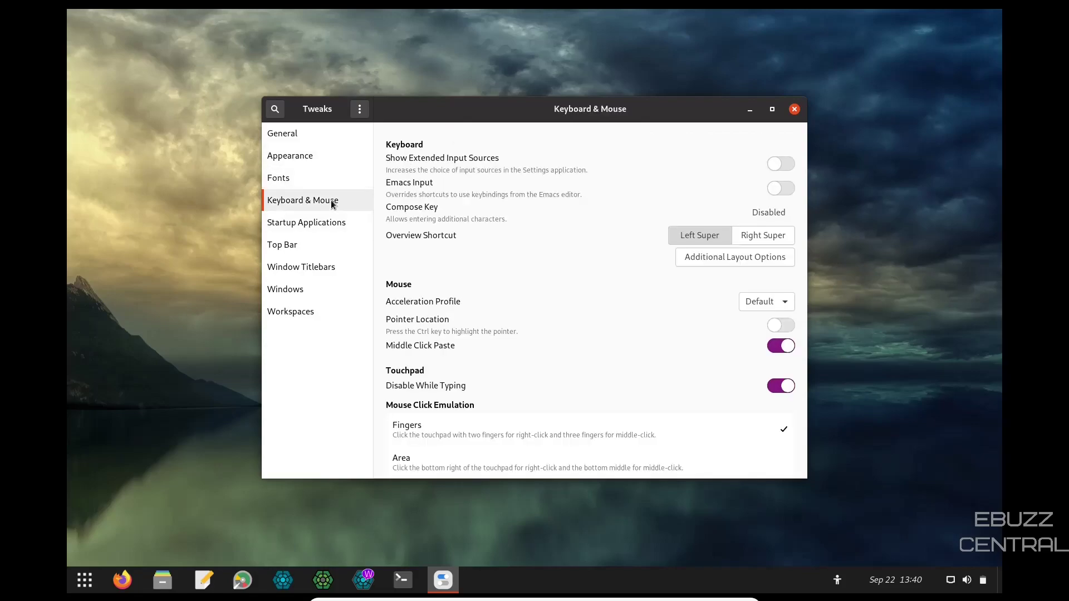
pyautogui.scroll(-1, 540, 176)
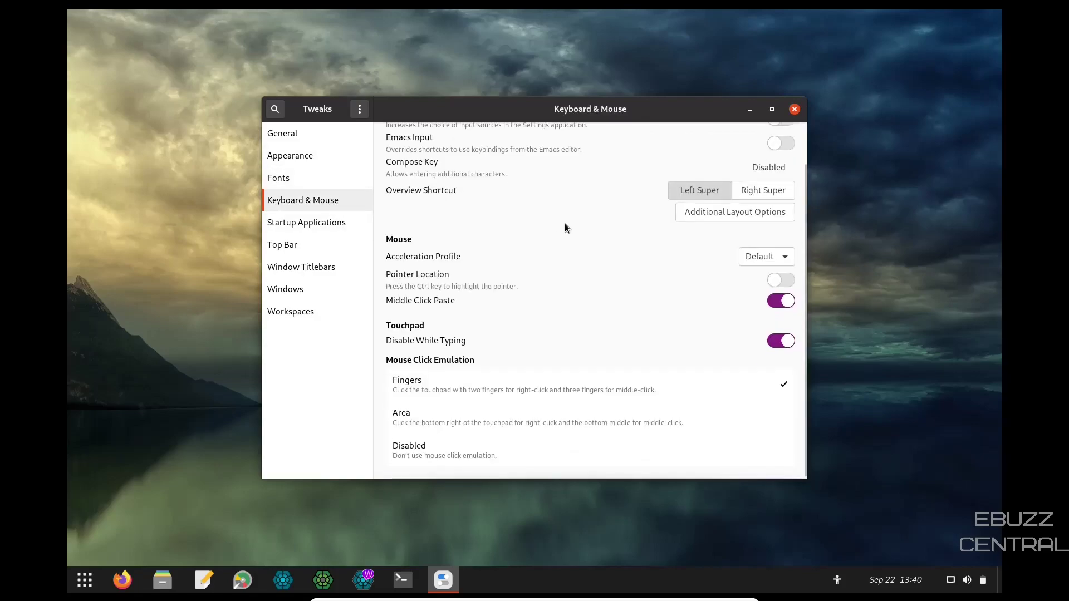
pyautogui.scroll(1, 557, 227)
pyautogui.click(315, 226)
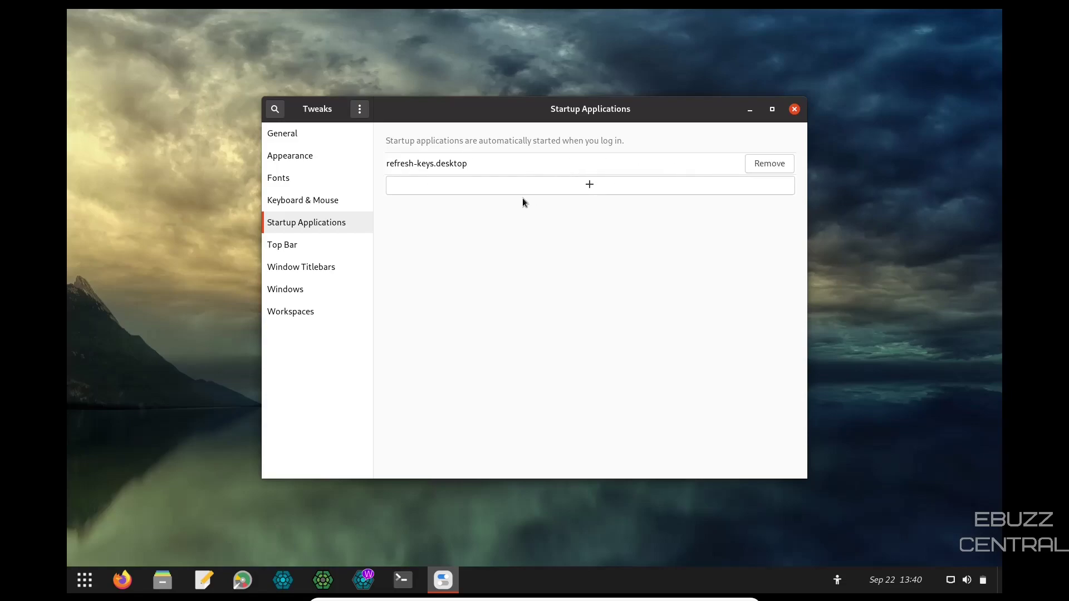
# Toggle the Top Bar's battery percentage, weekday and date, ending with the date shown, no weekday, no percentage
pyautogui.click(282, 247)
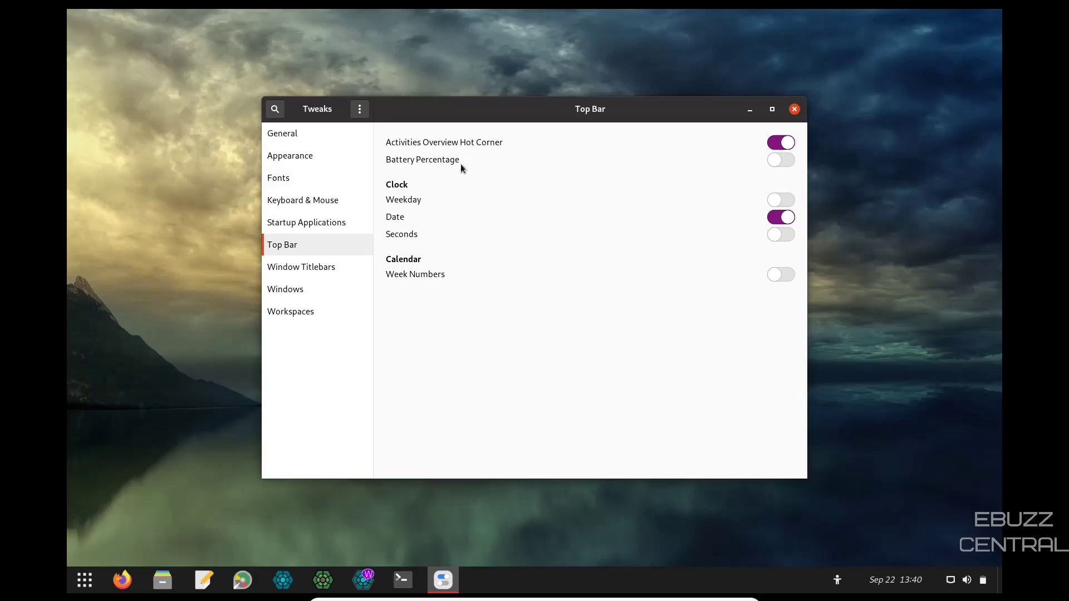
pyautogui.click(785, 159)
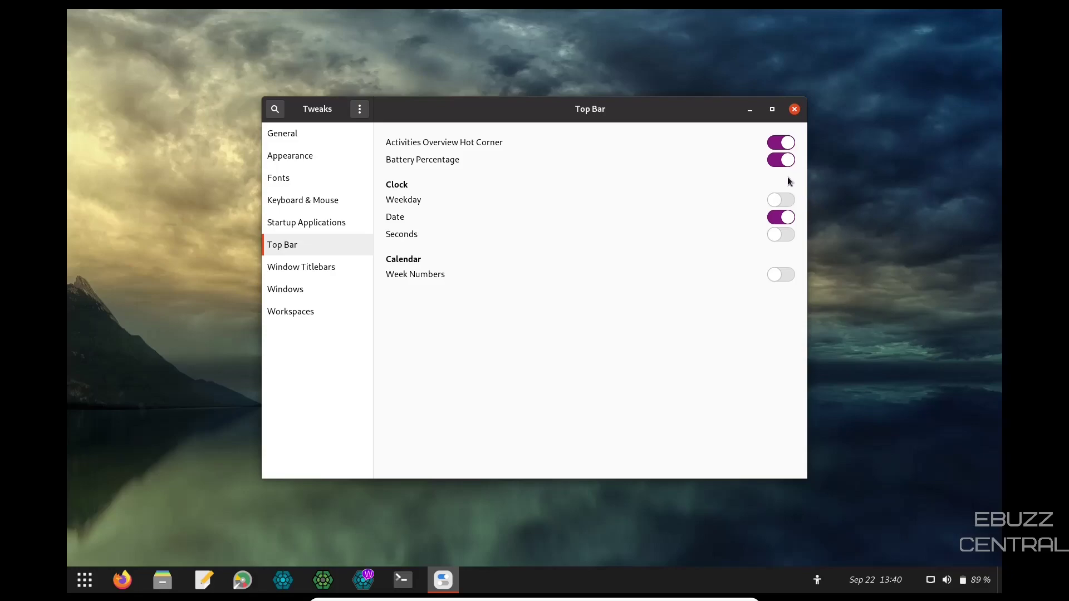
pyautogui.click(775, 162)
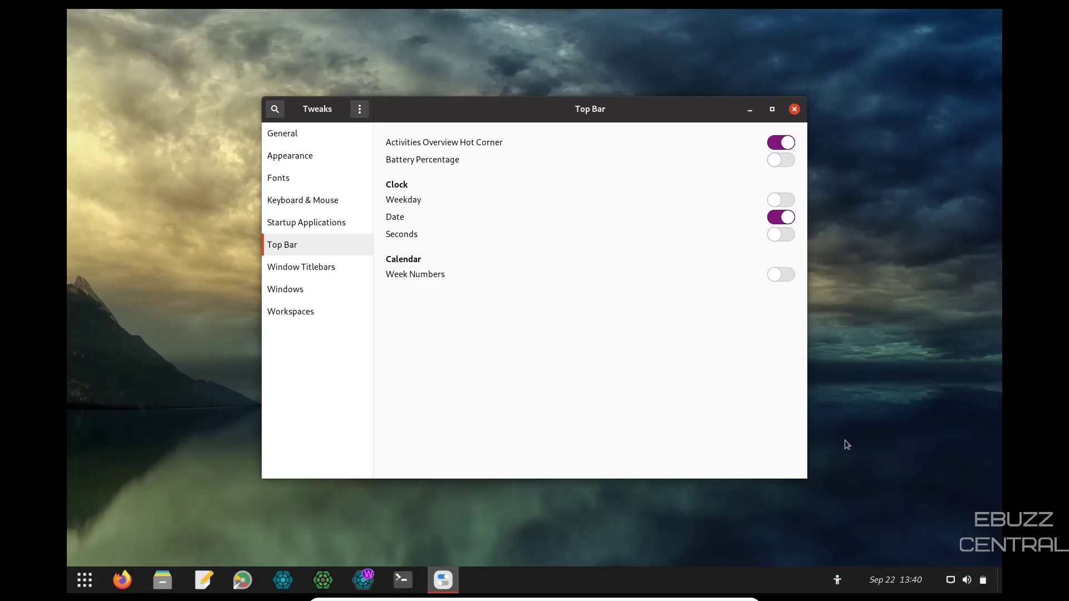
pyautogui.click(785, 201)
pyautogui.click(785, 201)
pyautogui.click(787, 219)
pyautogui.click(786, 220)
# Turn off the Maximize and Minimize titlebar buttons, then maximize and restore the Tweaks window
pyautogui.click(313, 270)
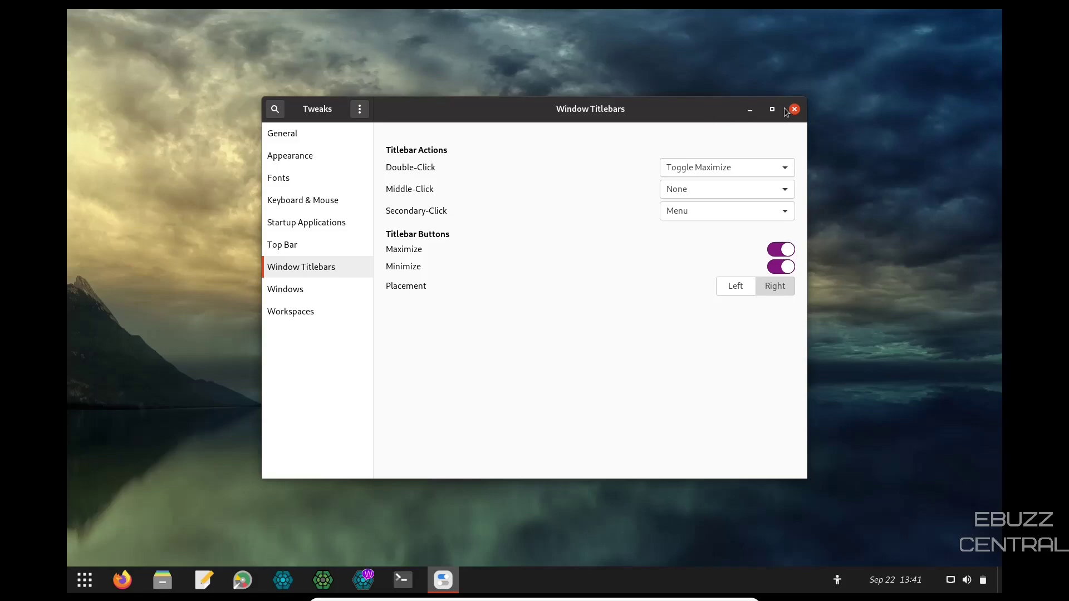
pyautogui.click(779, 255)
pyautogui.click(773, 268)
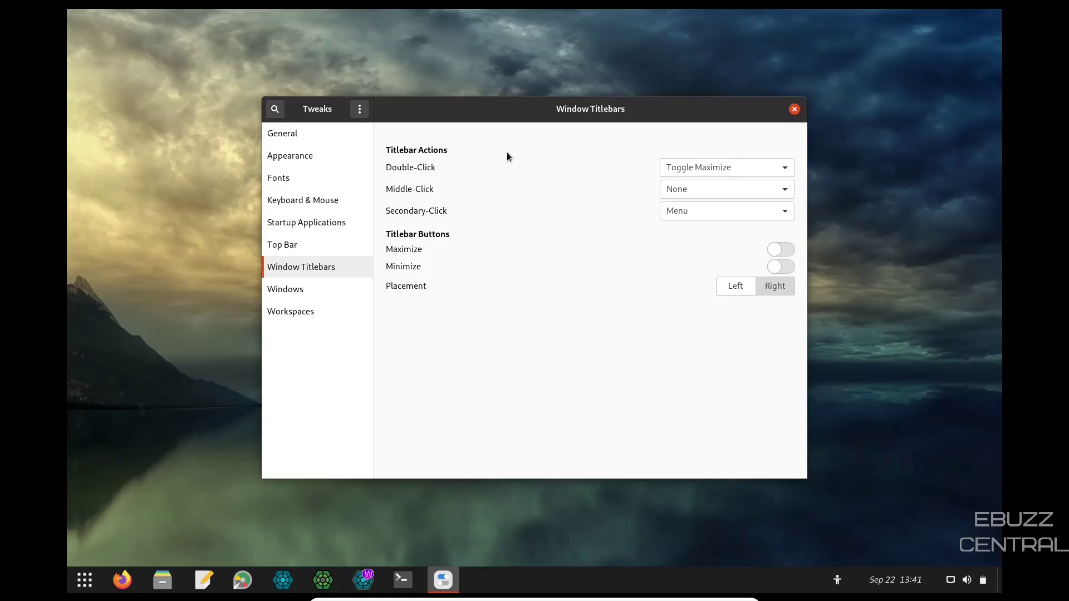
pyautogui.doubleClick(520, 115)
pyautogui.doubleClick(505, 23)
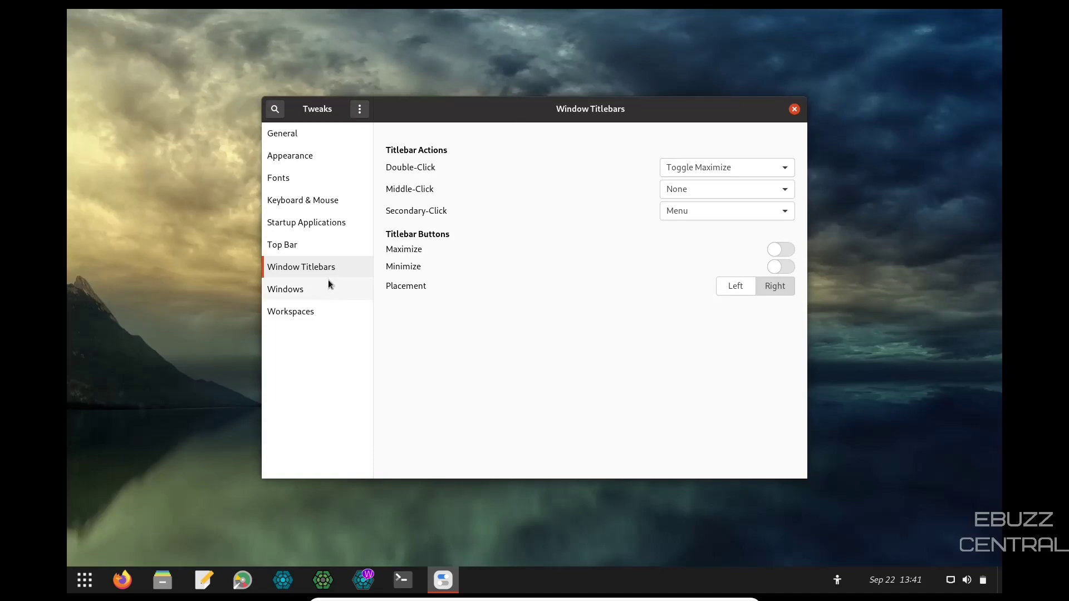
# Look over the Windows and Workspaces settings pages, then close GNOME Tweaks
pyautogui.click(295, 290)
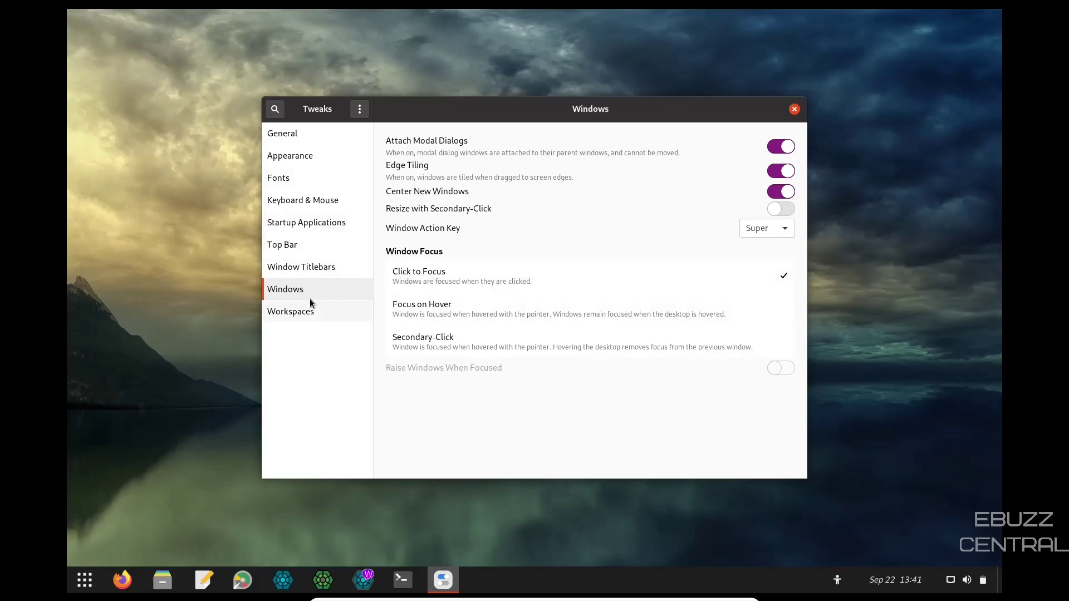
pyautogui.click(288, 315)
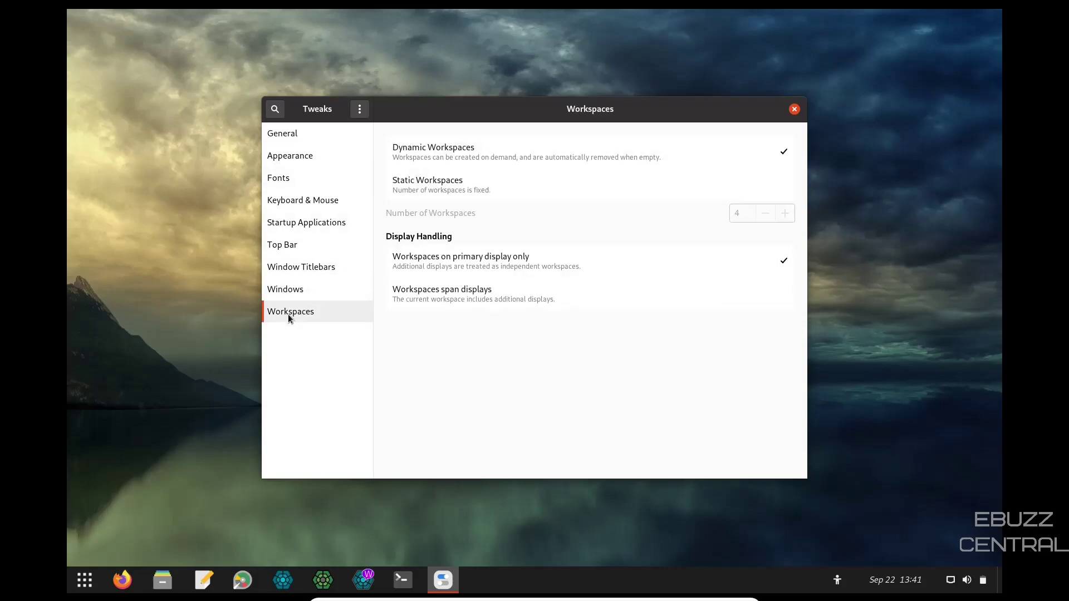
pyautogui.click(795, 110)
# Launch System Monitor from the application grid, check its Resources graphs, and close it
pyautogui.click(84, 579)
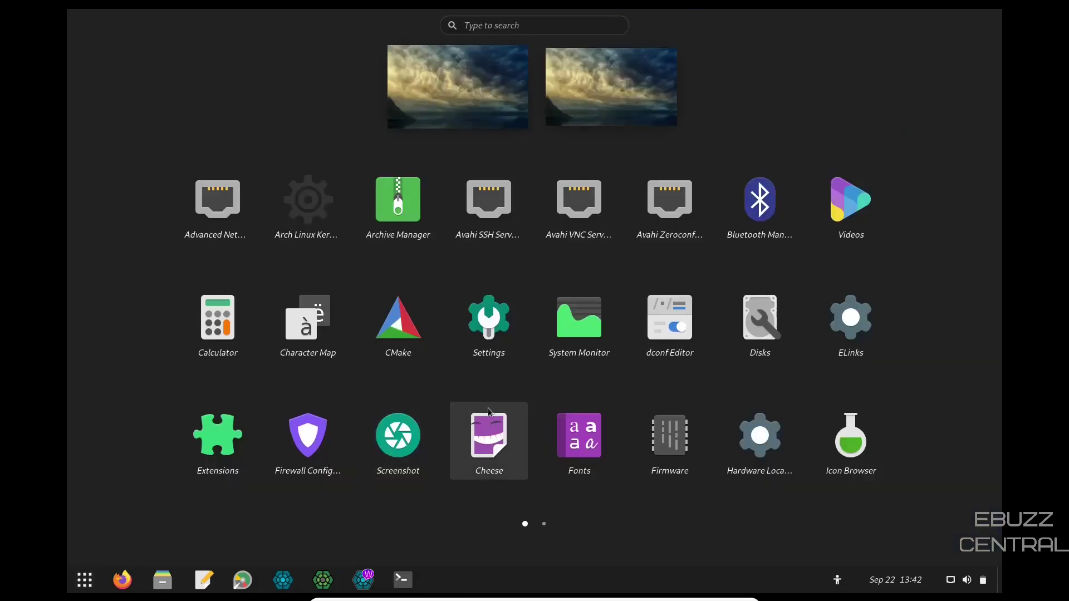
pyautogui.scroll(-1, 489, 413)
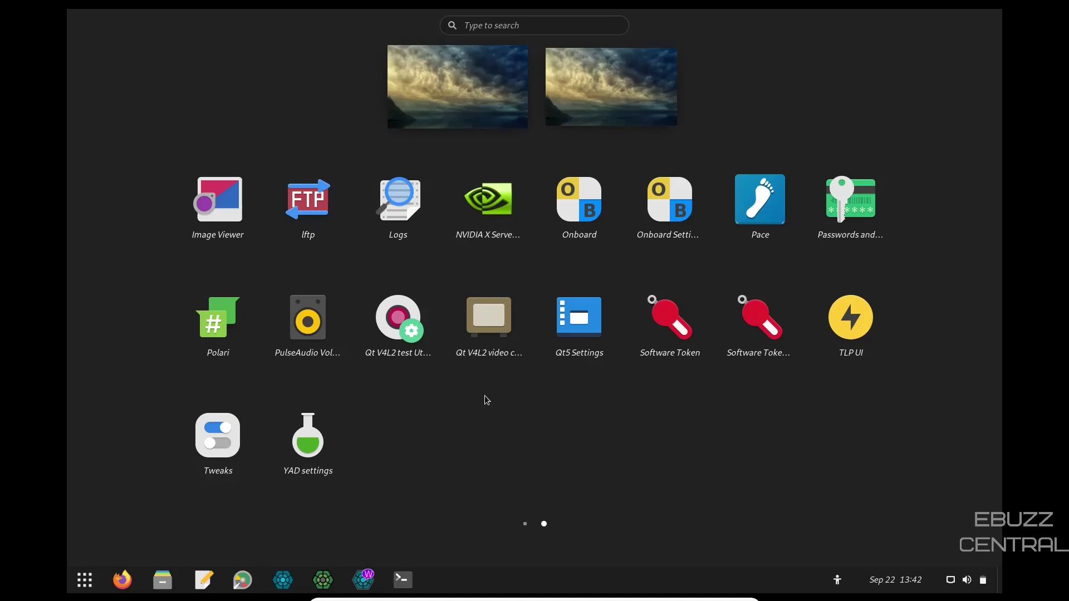
pyautogui.scroll(1, 490, 400)
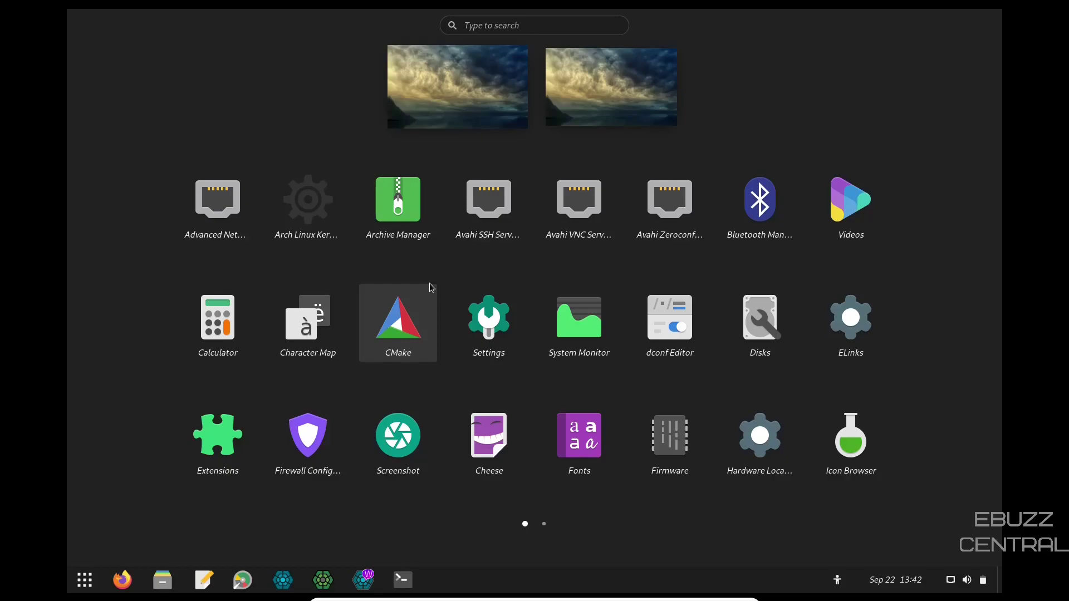
pyautogui.click(593, 321)
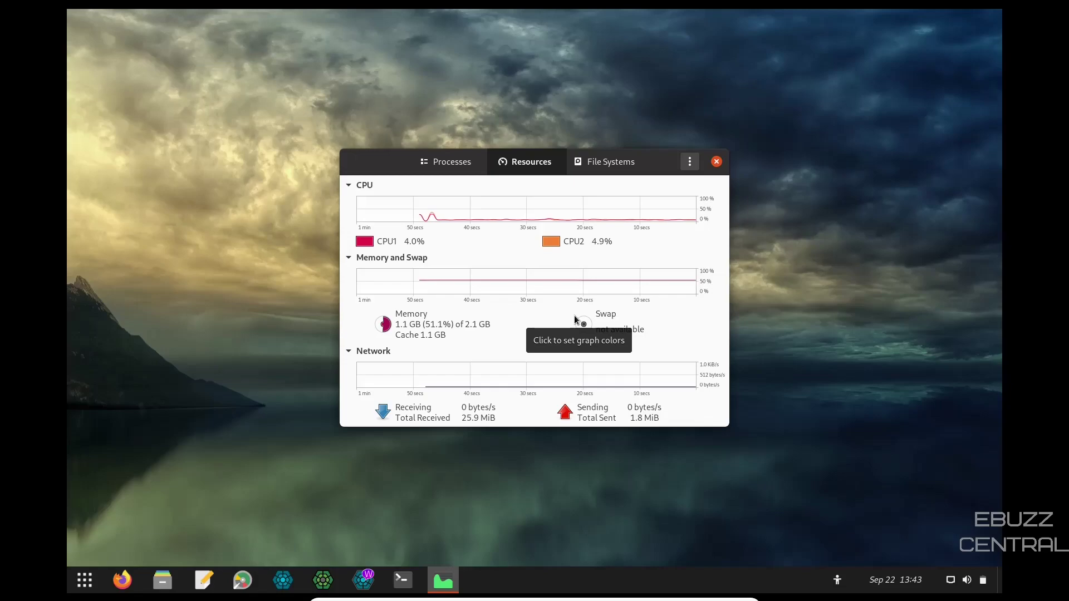
pyautogui.click(717, 162)
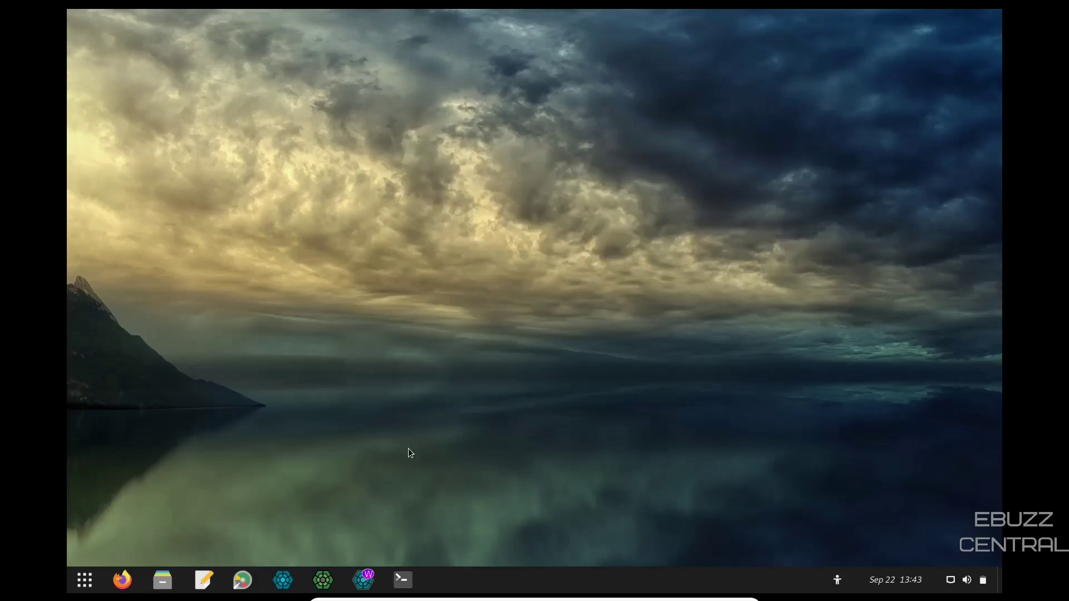